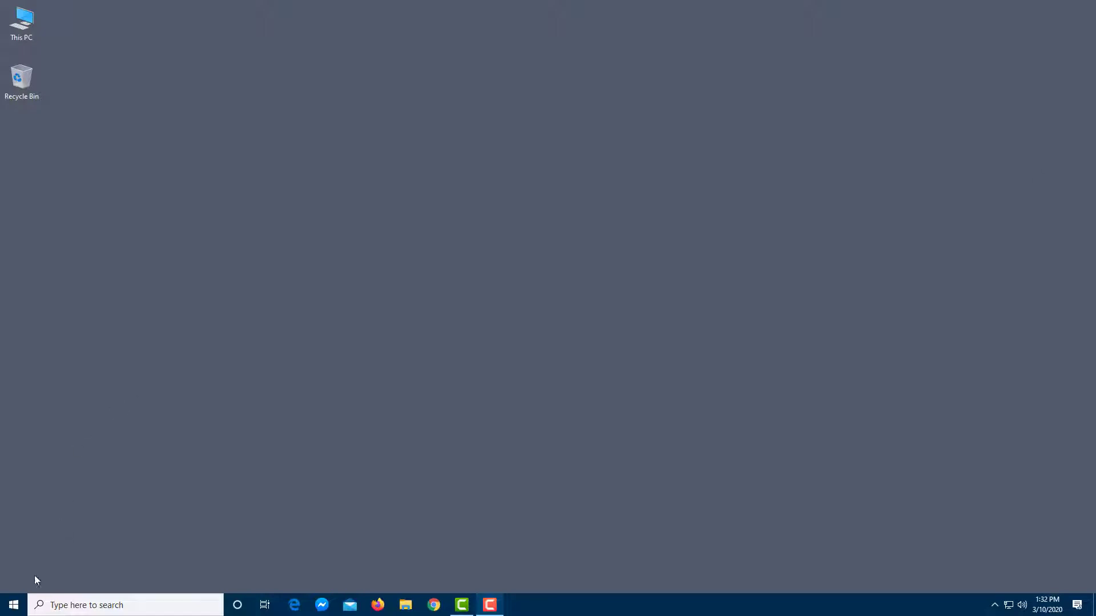
Step: Open the Start menu from the taskbar
{"action": "left_click", "coordinate": [9, 612]}
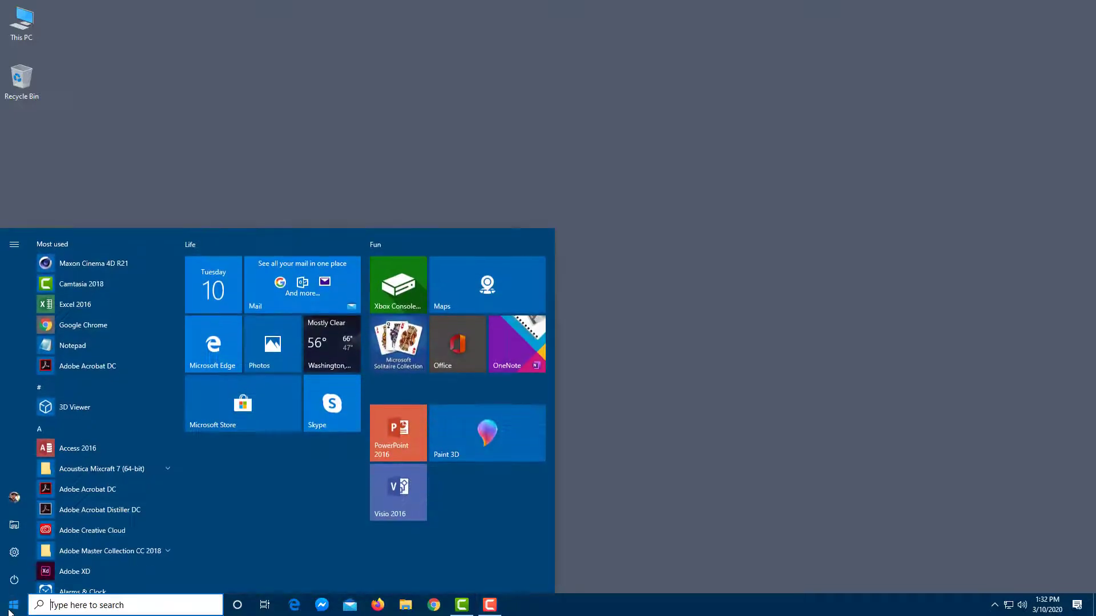
Step: Launch Word, Excel and PowerPoint 2016 by searching 'word', 'exce' and 'power' in Start
{"action": "type", "text": "word"}
{"action": "key", "text": "Return"}
{"action": "left_click", "coordinate": [9, 612]}
{"action": "type", "text": "exce"}
{"action": "key", "text": "Return"}
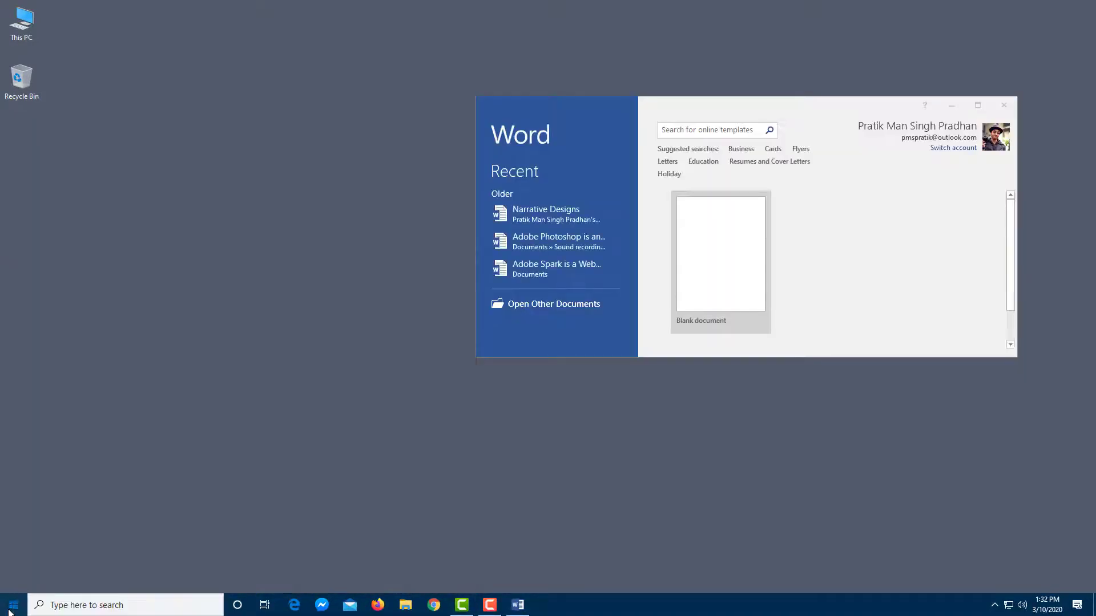
{"action": "left_click", "coordinate": [9, 612]}
{"action": "type", "text": "power"}
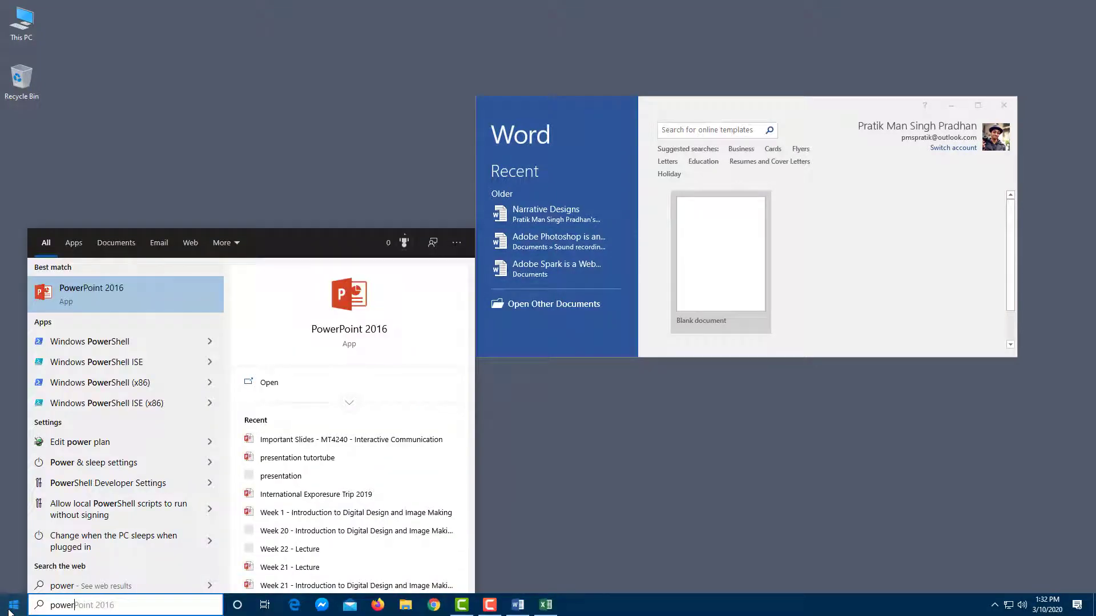
{"action": "key", "text": "Return"}
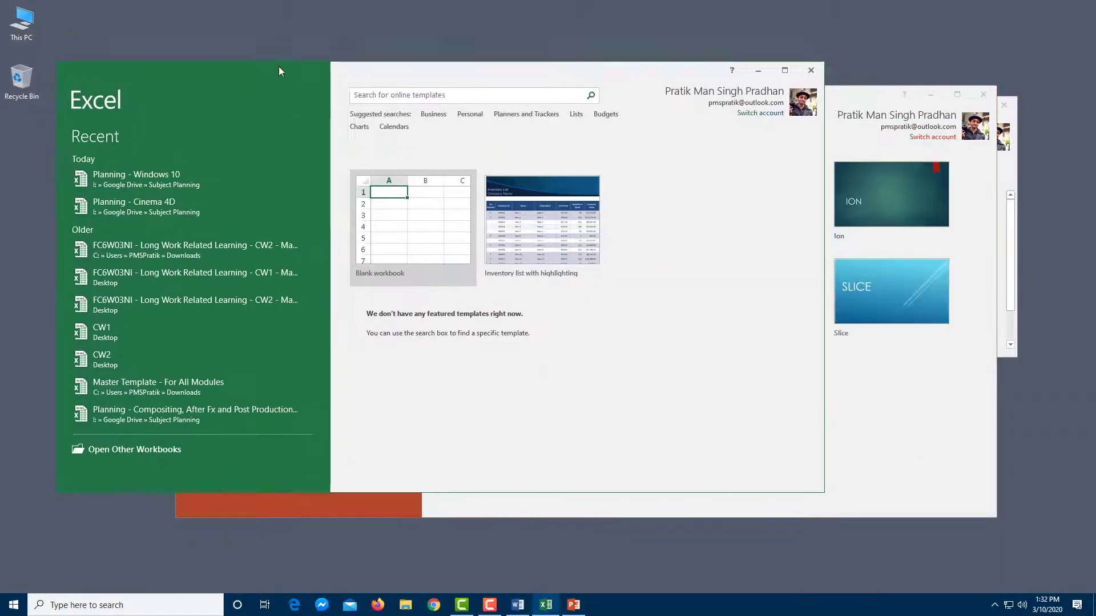
Step: Launch Notepad, Paint and Paint 3D from Start searches
{"action": "left_click", "coordinate": [14, 611]}
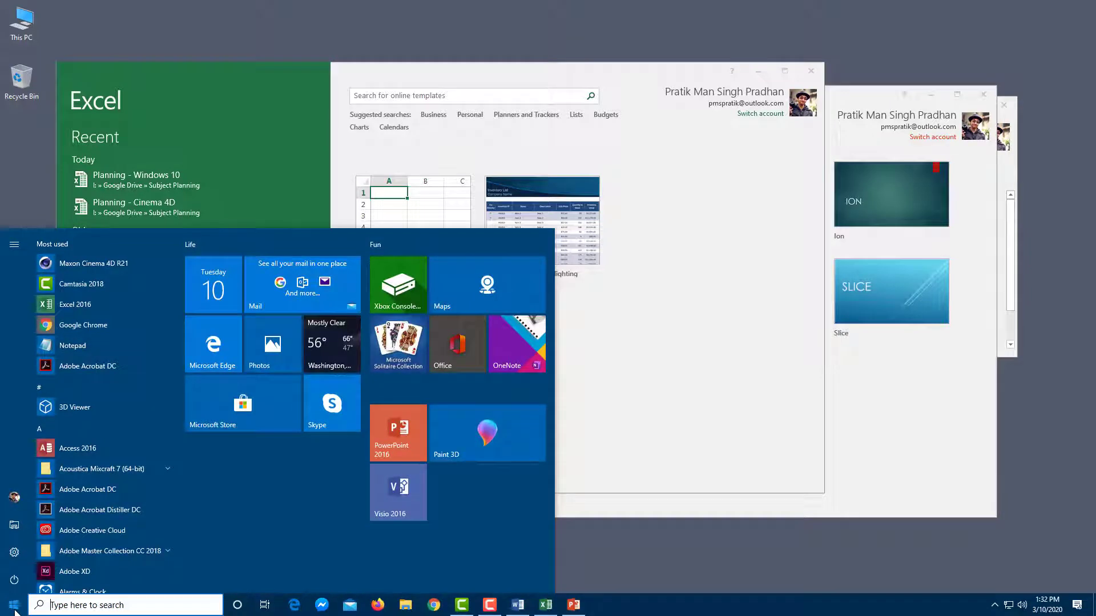
{"action": "type", "text": "note"}
{"action": "key", "text": "Return"}
{"action": "left_click", "coordinate": [14, 611]}
{"action": "type", "text": "paint"}
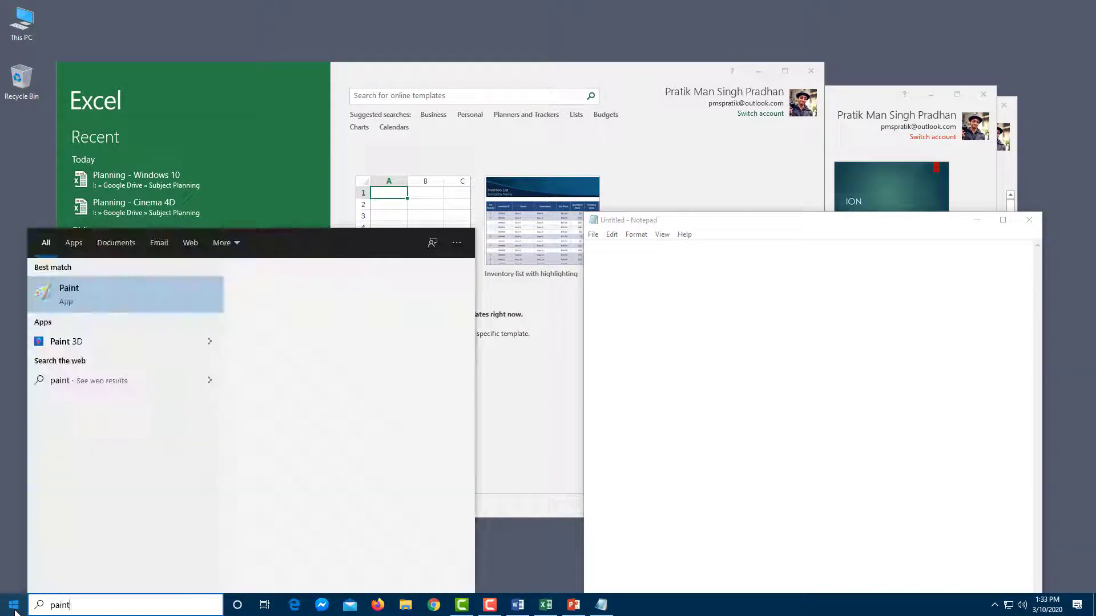
{"action": "key", "text": "Return"}
{"action": "left_click", "coordinate": [15, 611]}
{"action": "type", "text": "paint"}
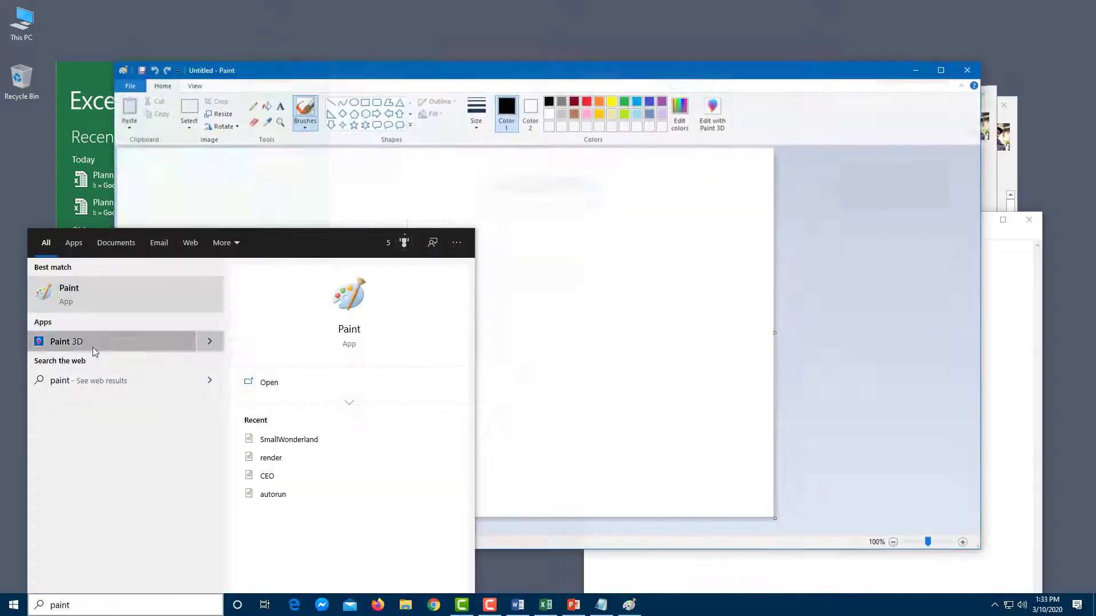
{"action": "left_click", "coordinate": [92, 347]}
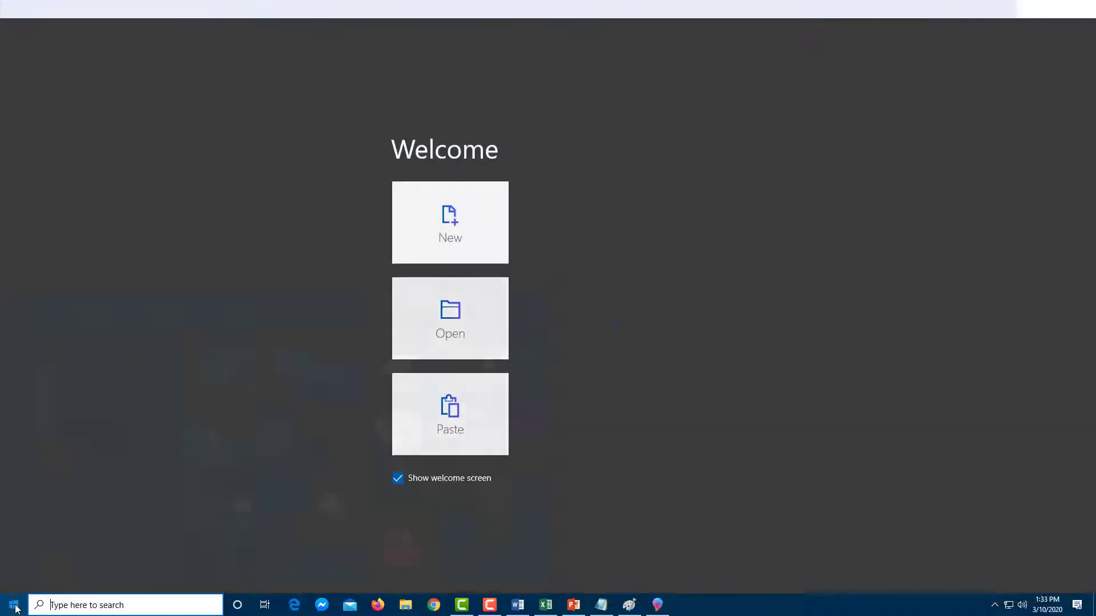
Step: Launch WordPad and Microsoft Edge, then bring Paint to the front
{"action": "left_click", "coordinate": [15, 610]}
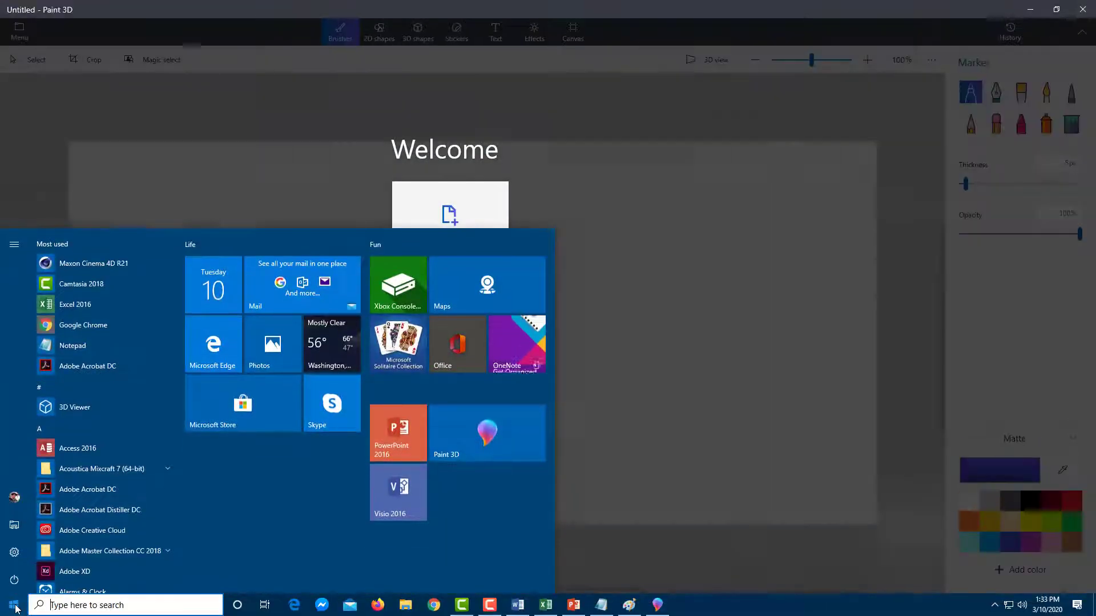
{"action": "type", "text": "word"}
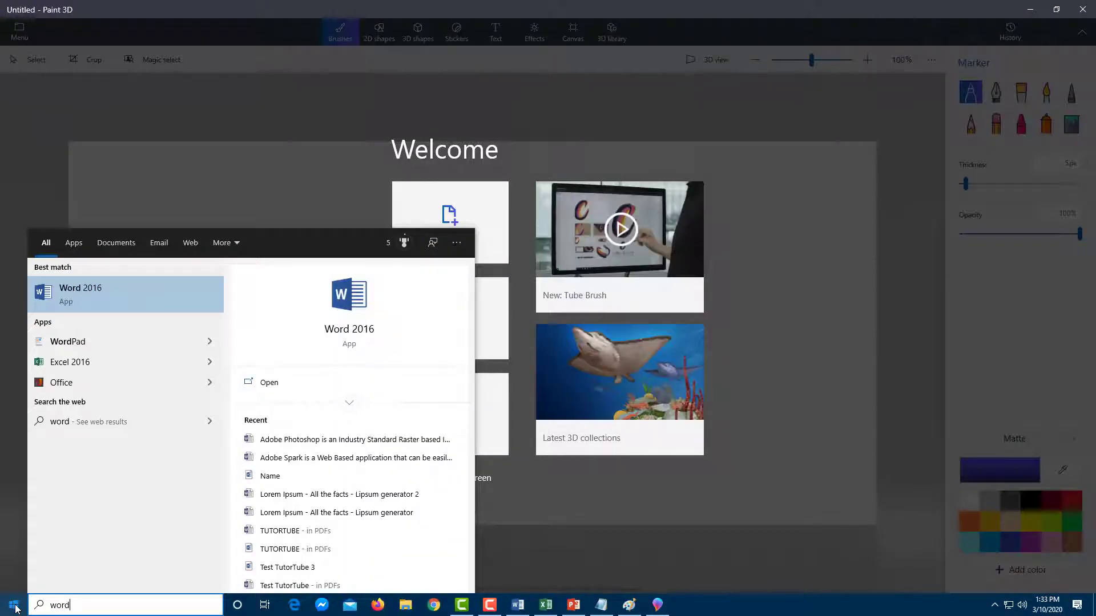
{"action": "left_click", "coordinate": [100, 341]}
{"action": "left_click", "coordinate": [5, 614]}
{"action": "type", "text": "edge"}
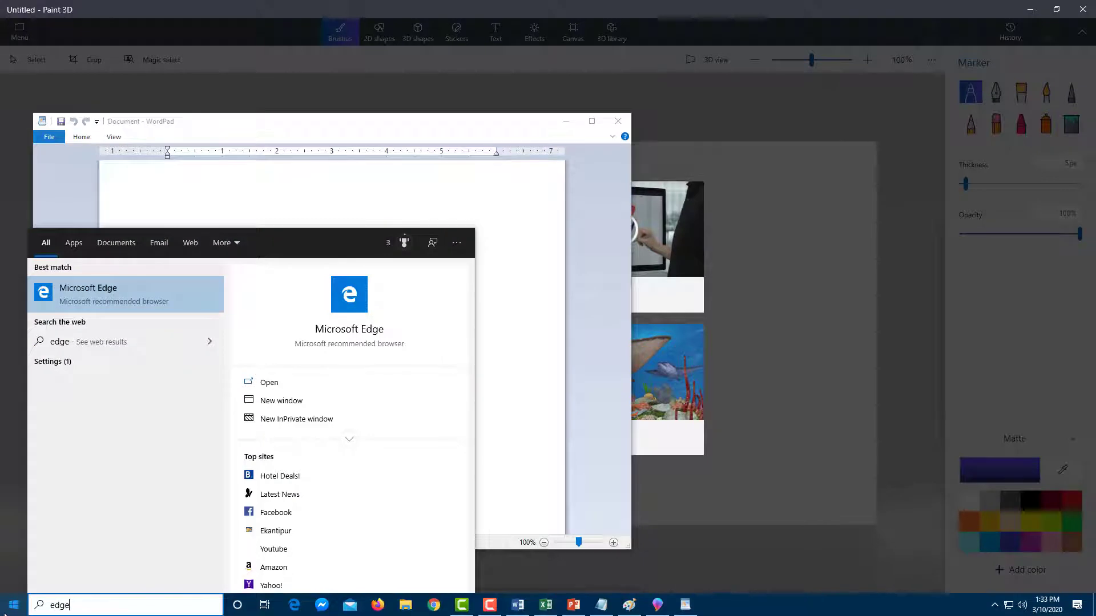
{"action": "key", "text": "Return"}
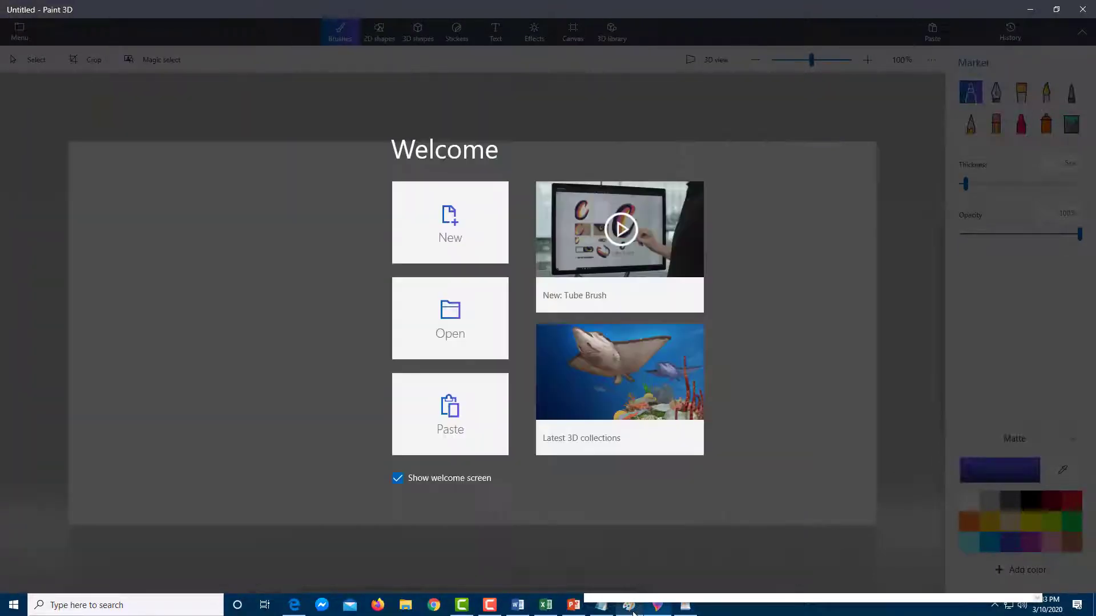
{"action": "left_click", "coordinate": [626, 607]}
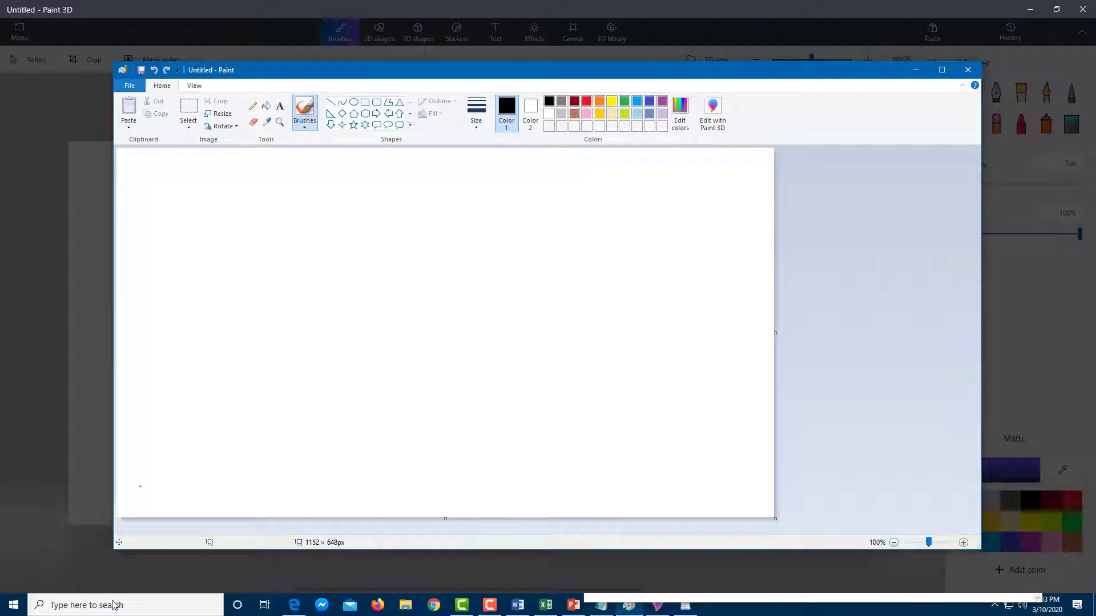
{"action": "left_click", "coordinate": [264, 606]}
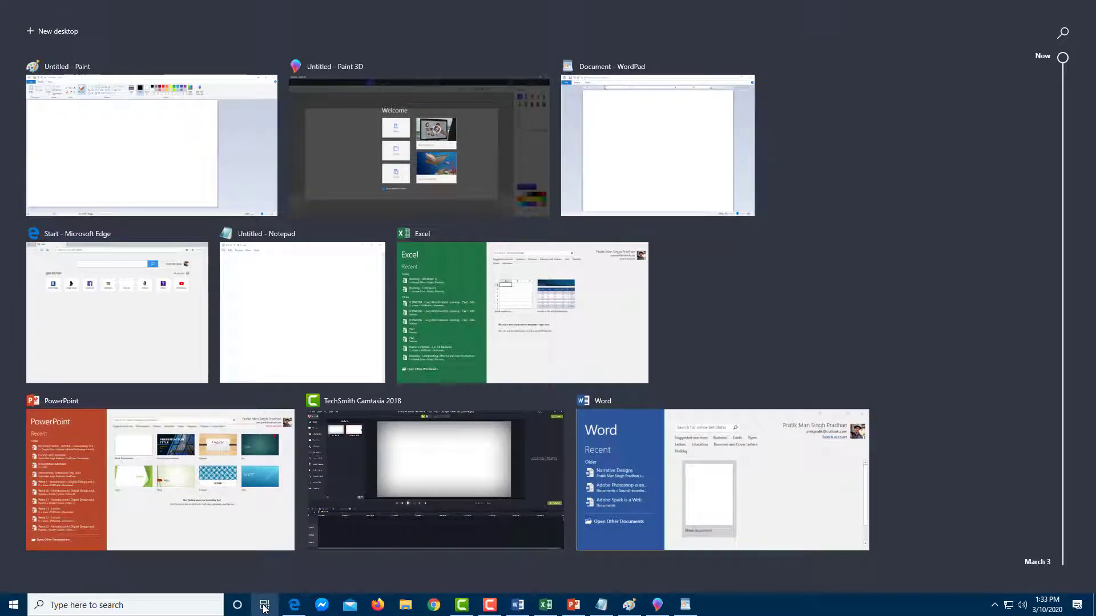
Step: Return to the desktop with Paint in front, then reopen Task View with Win+Tab
{"action": "left_click", "coordinate": [264, 606]}
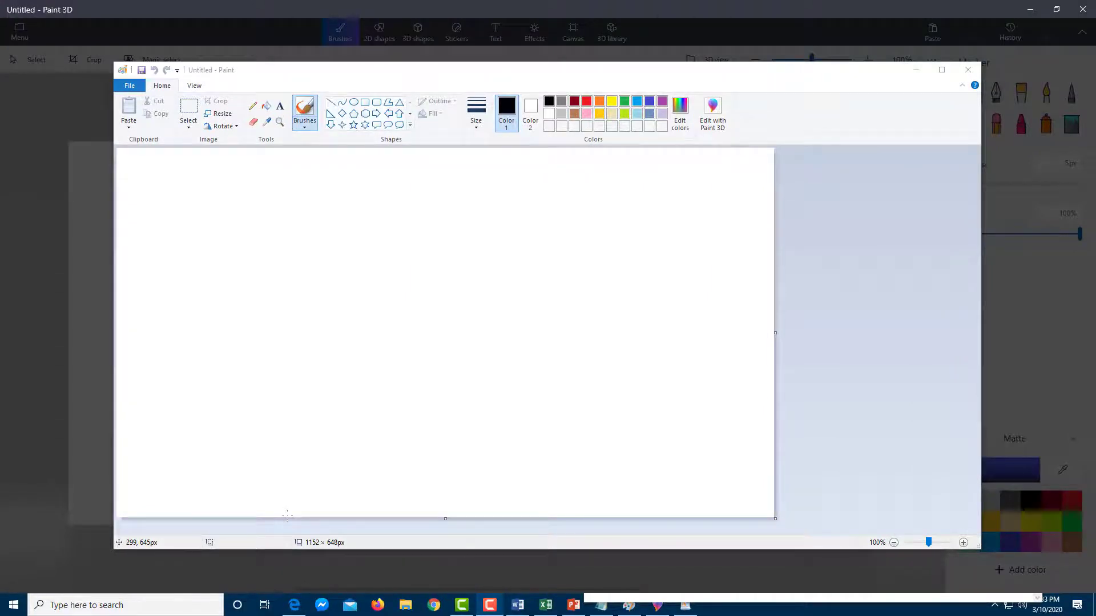
{"action": "key", "text": "super+Tab"}
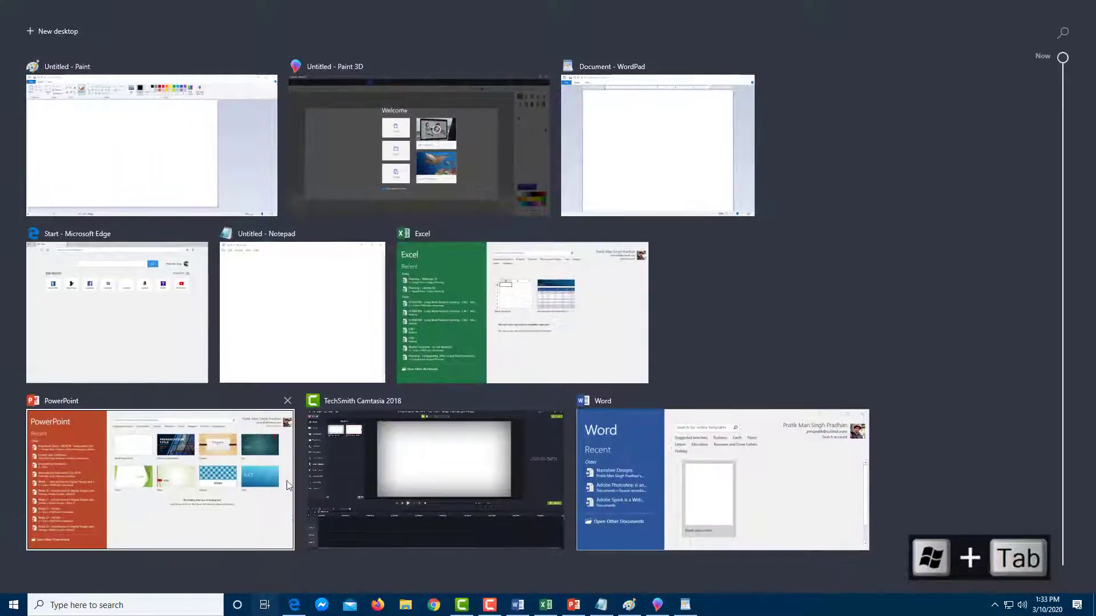
Step: Add Desktop 2, visit it, then switch back to Desktop 1 and reopen Task View
{"action": "left_click", "coordinate": [54, 31]}
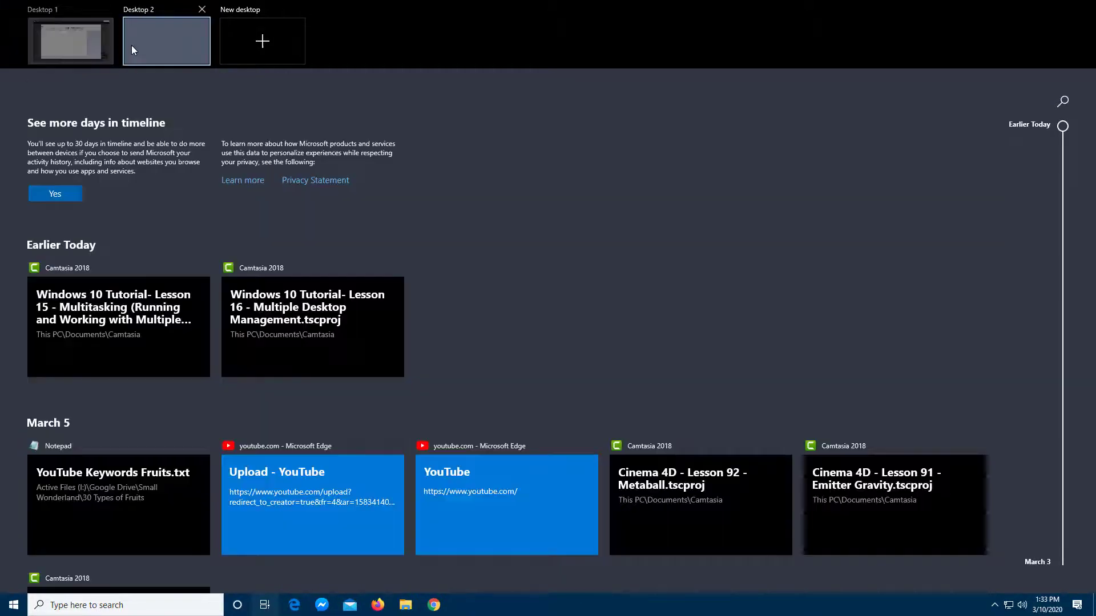
{"action": "mouse_move", "coordinate": [73, 50]}
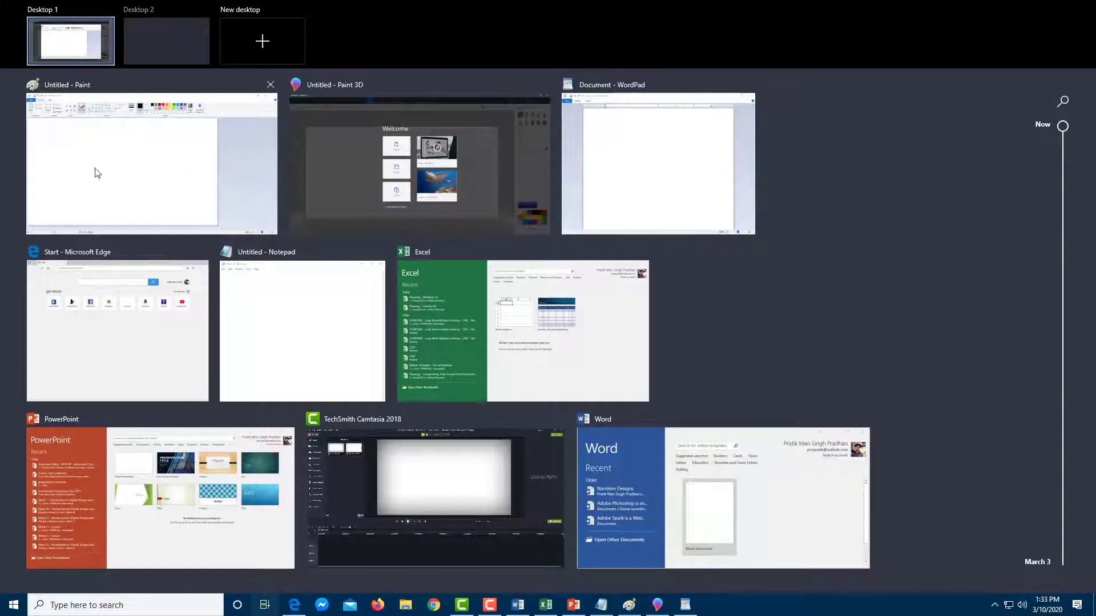
{"action": "left_click", "coordinate": [143, 36]}
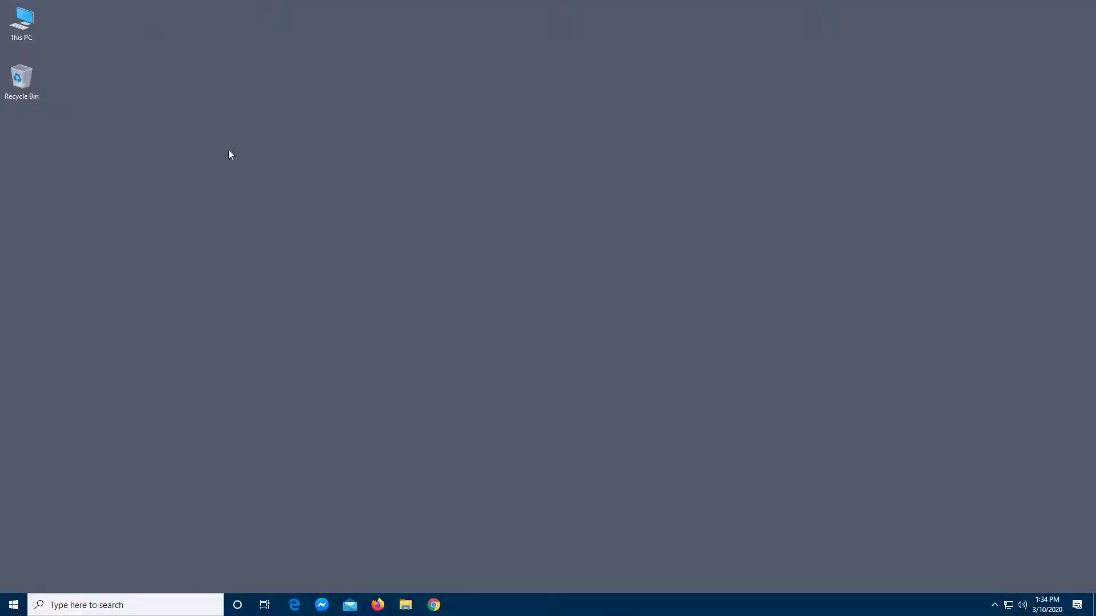
{"action": "left_click", "coordinate": [265, 606]}
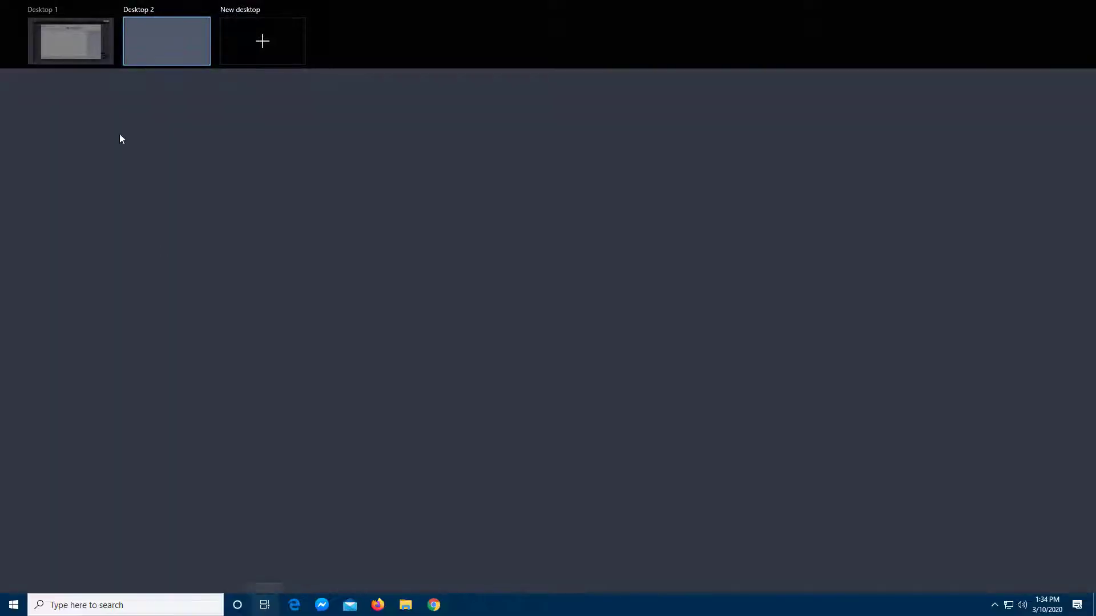
{"action": "left_click", "coordinate": [63, 33]}
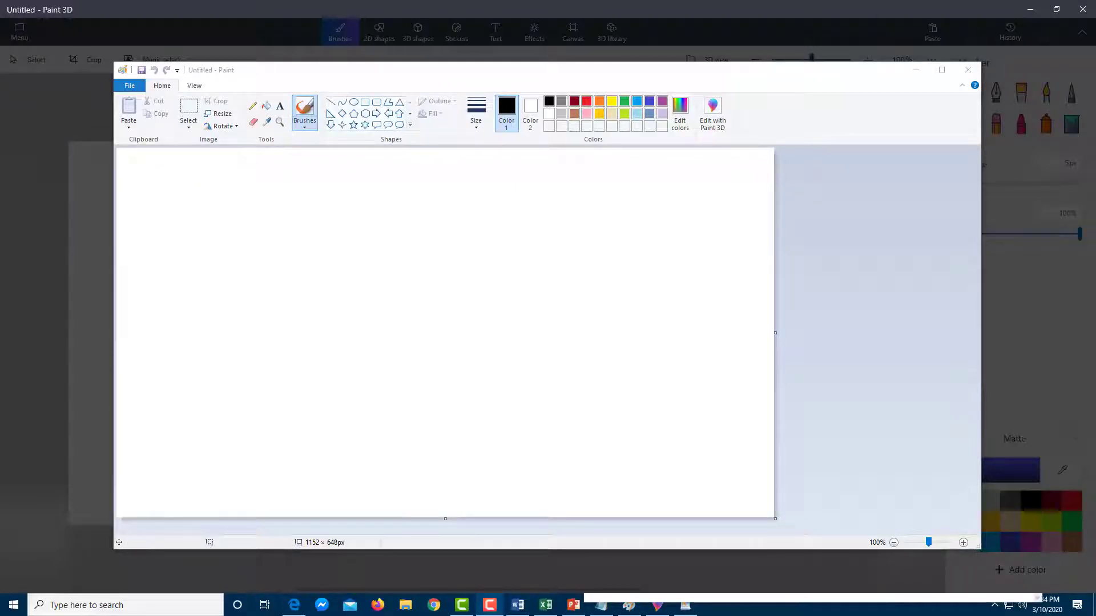
{"action": "left_click", "coordinate": [265, 605]}
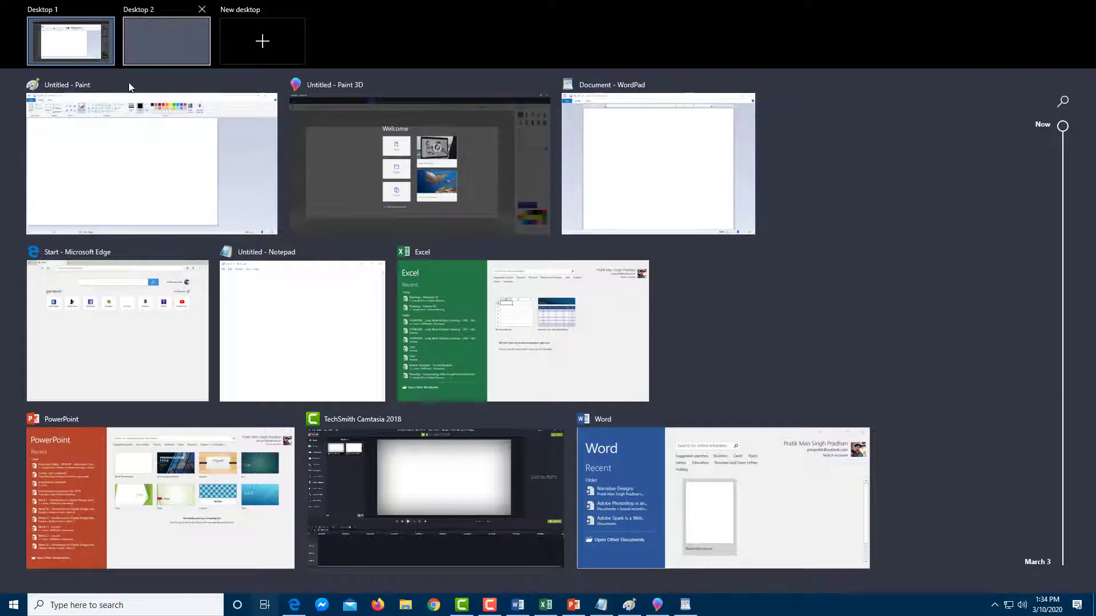
Step: Move Paint and Paint 3D to Desktop 2, add Desktop 3, and view from Desktop 2
{"action": "left_click_drag", "start_coordinate": [100, 169], "coordinate": [171, 43]}
{"action": "left_click_drag", "start_coordinate": [175, 153], "coordinate": [166, 48]}
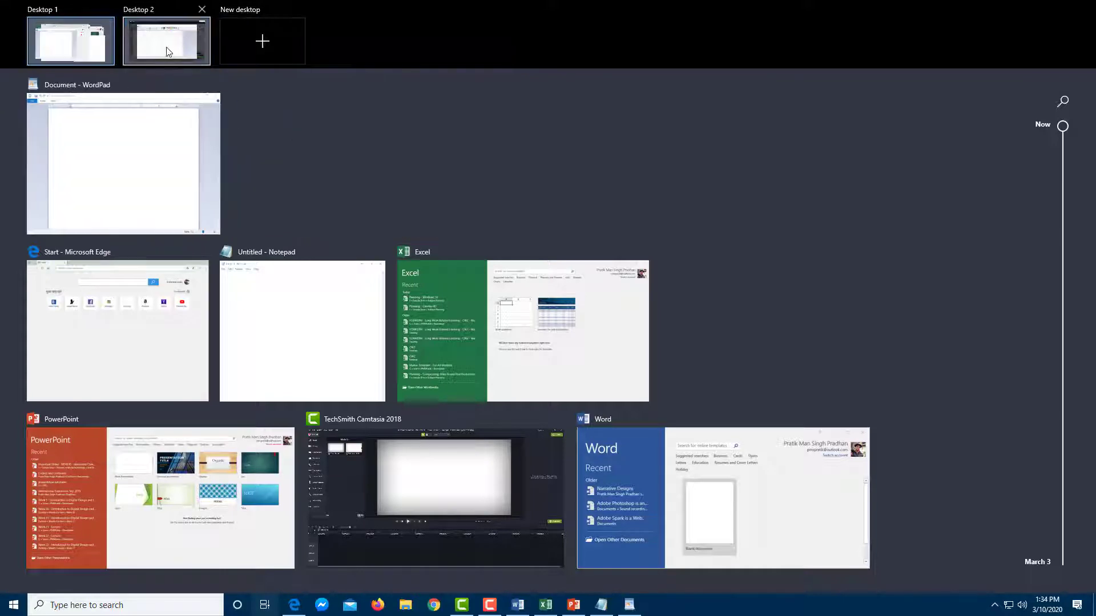
{"action": "left_click", "coordinate": [279, 41]}
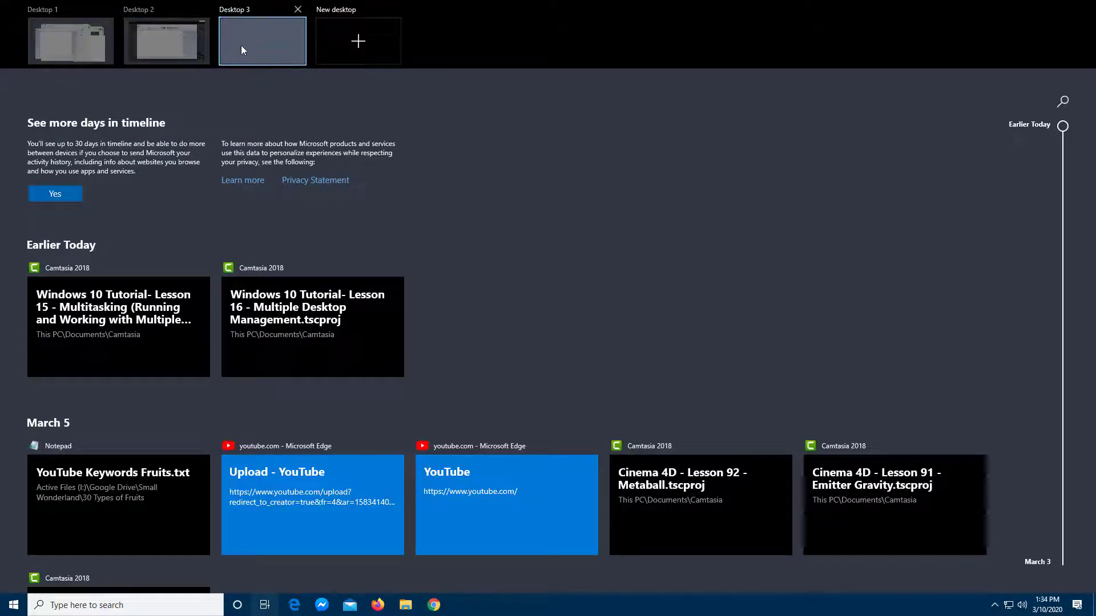
{"action": "left_click", "coordinate": [174, 44]}
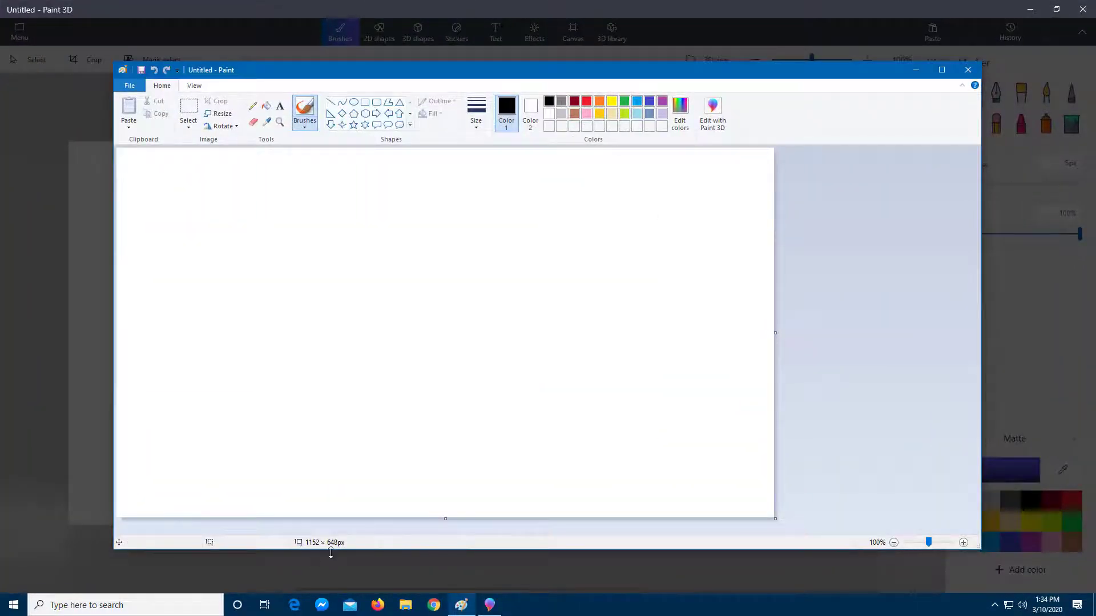
{"action": "left_click", "coordinate": [264, 605]}
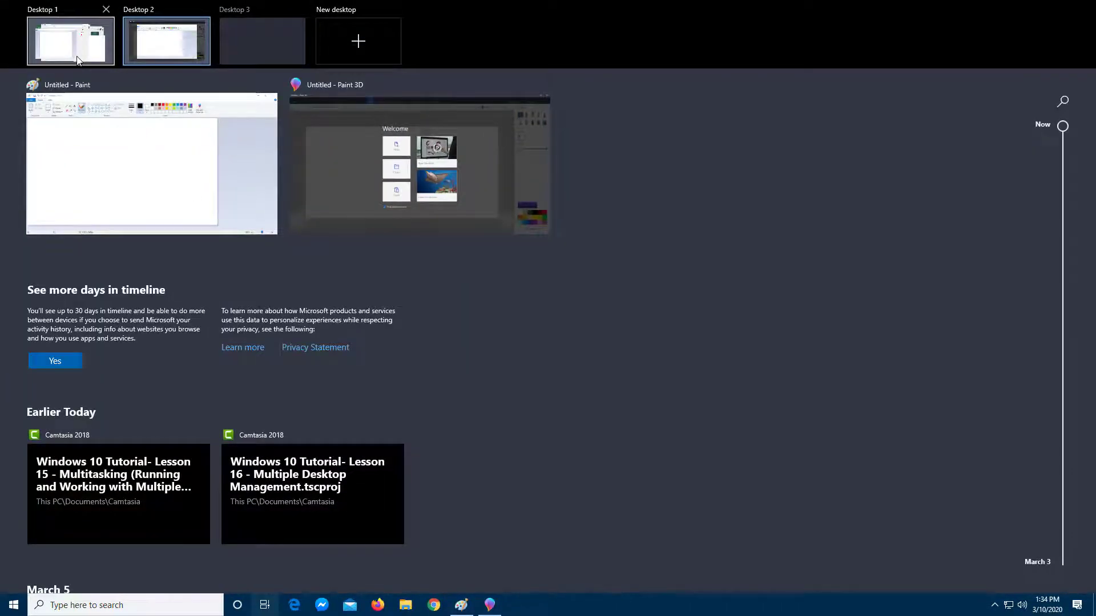
{"action": "mouse_move", "coordinate": [77, 44]}
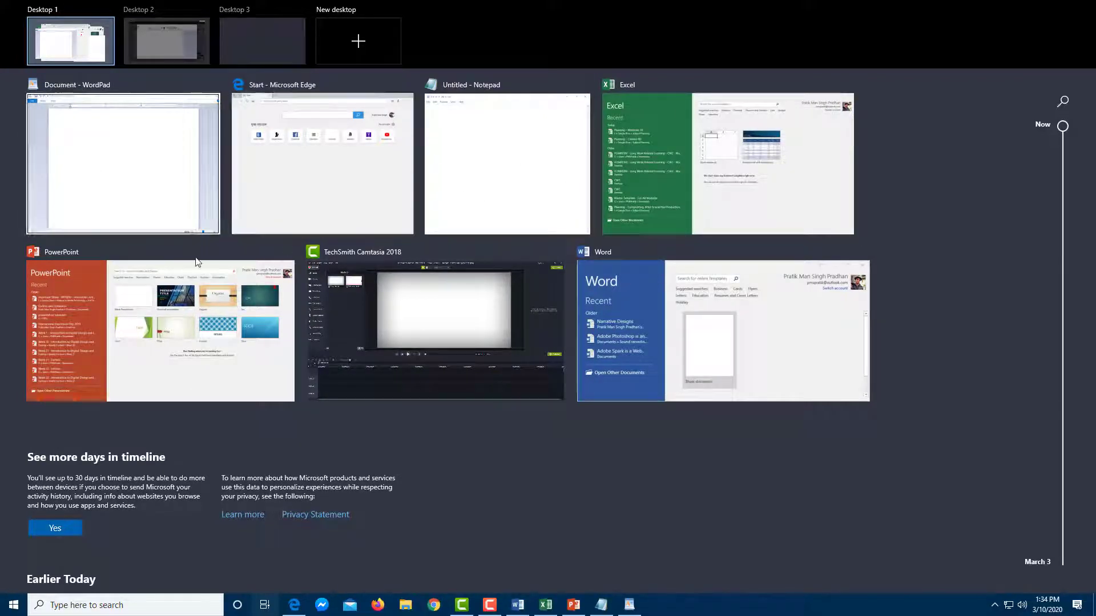
Step: Move PowerPoint and Excel to Desktop 3, and Word, WordPad, Notepad to new Desktop 4
{"action": "left_click_drag", "start_coordinate": [115, 331], "coordinate": [234, 54]}
{"action": "left_click_drag", "start_coordinate": [683, 176], "coordinate": [237, 50]}
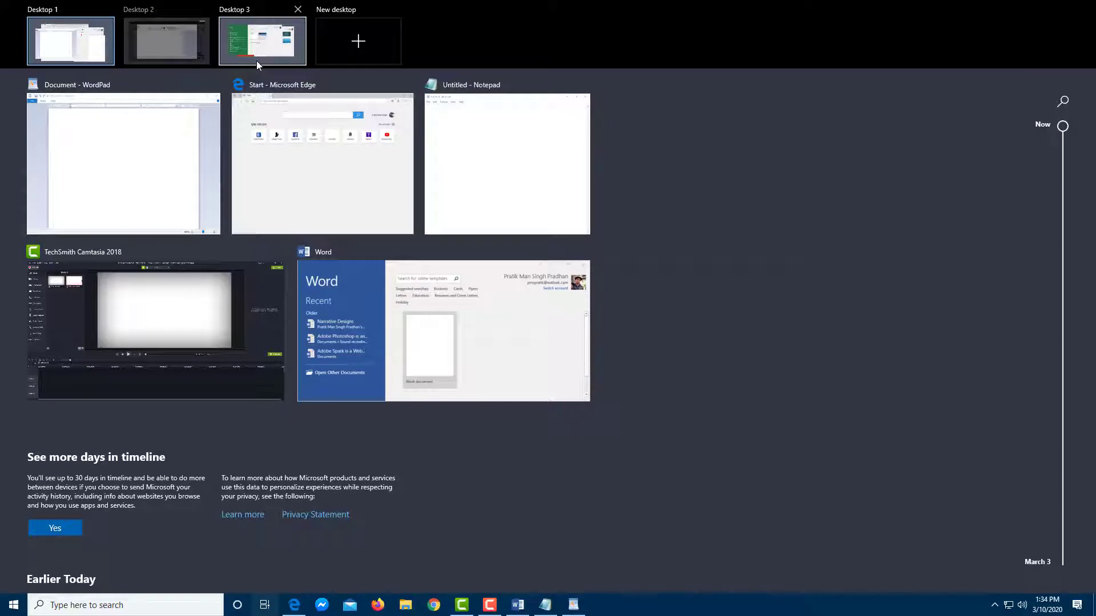
{"action": "left_click", "coordinate": [355, 50]}
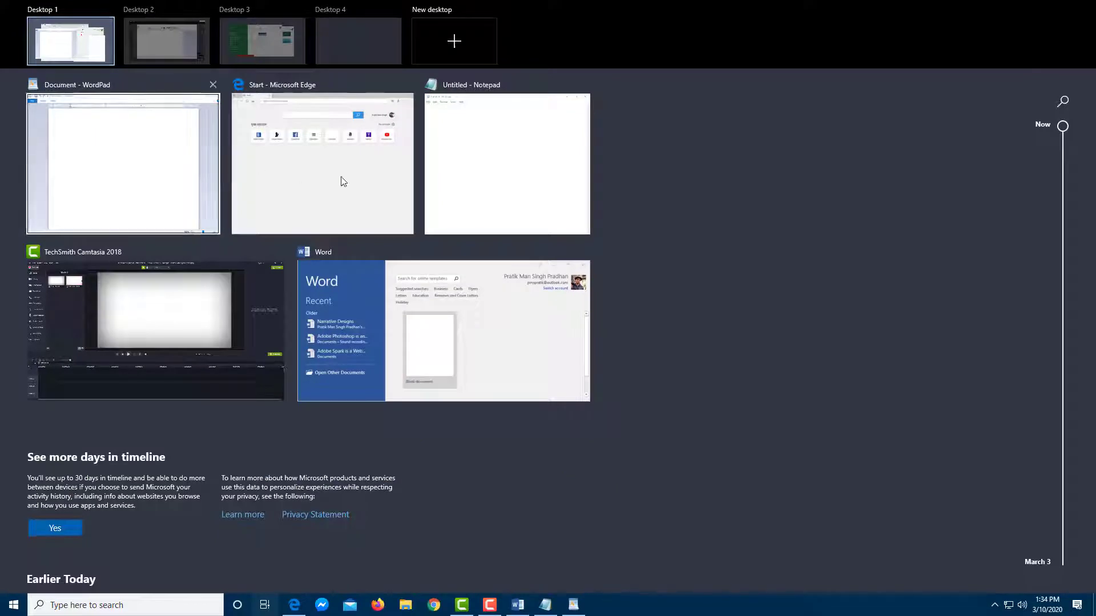
{"action": "left_click_drag", "start_coordinate": [417, 286], "coordinate": [359, 40]}
{"action": "left_click_drag", "start_coordinate": [143, 174], "coordinate": [390, 39]}
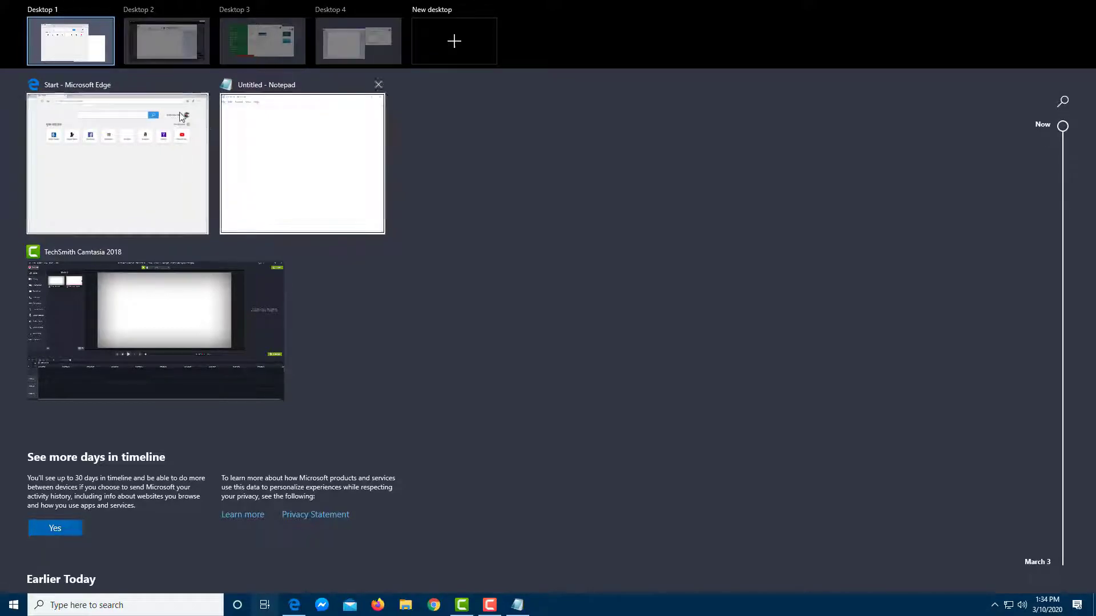
{"action": "left_click_drag", "start_coordinate": [293, 184], "coordinate": [365, 51]}
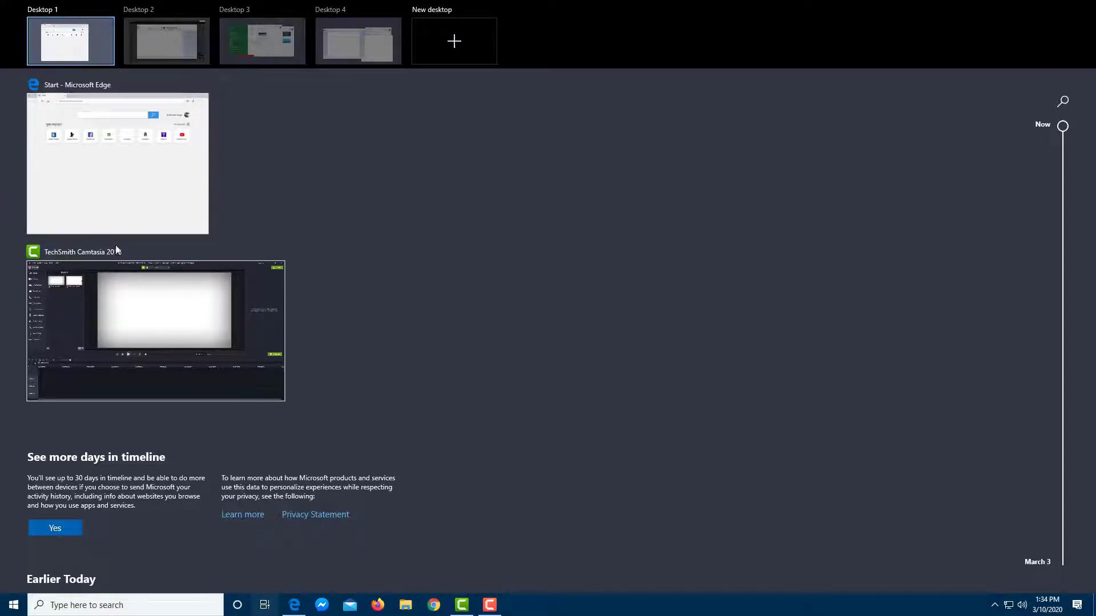
{"action": "left_click_drag", "start_coordinate": [75, 100], "coordinate": [101, 90]}
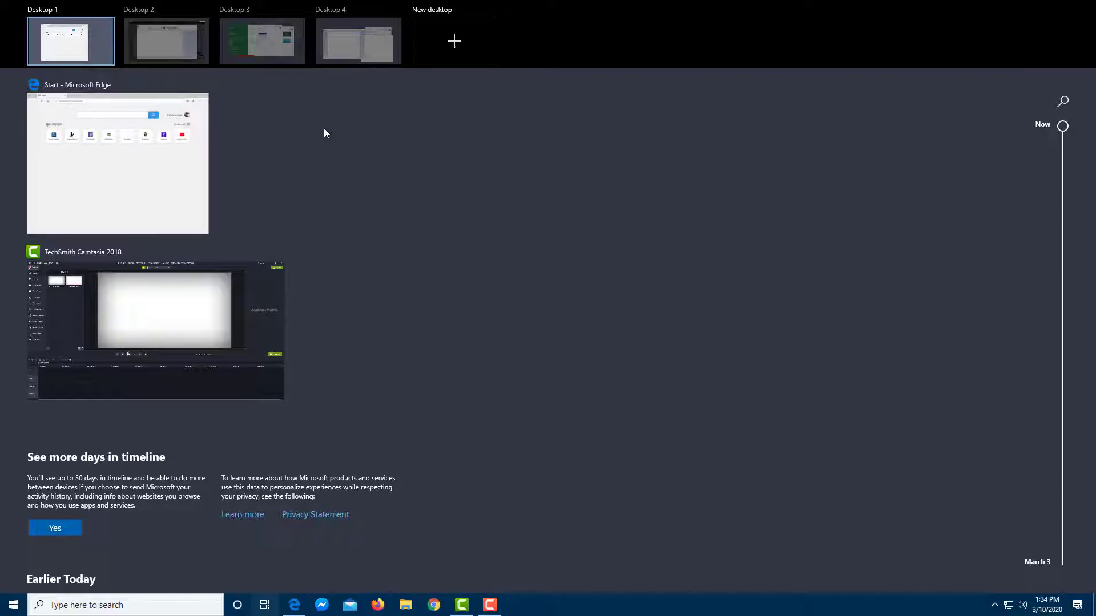
Step: Maximize Edge on Desktop 1, then snap Paint right and Paint 3D left on Desktop 2
{"action": "left_click", "coordinate": [91, 51]}
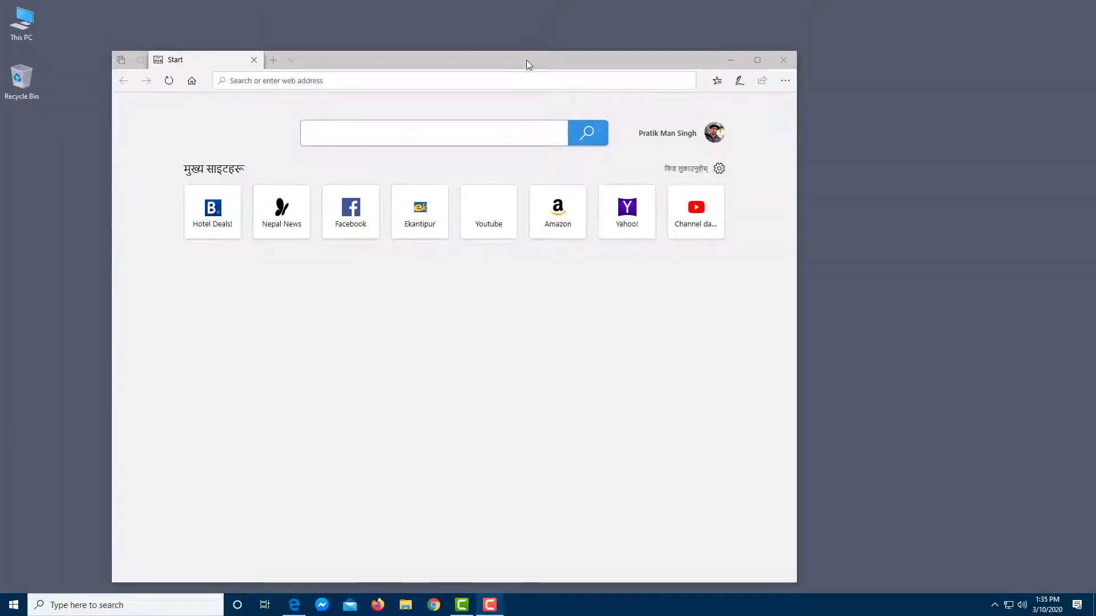
{"action": "left_click_drag", "start_coordinate": [526, 60], "coordinate": [526, 3]}
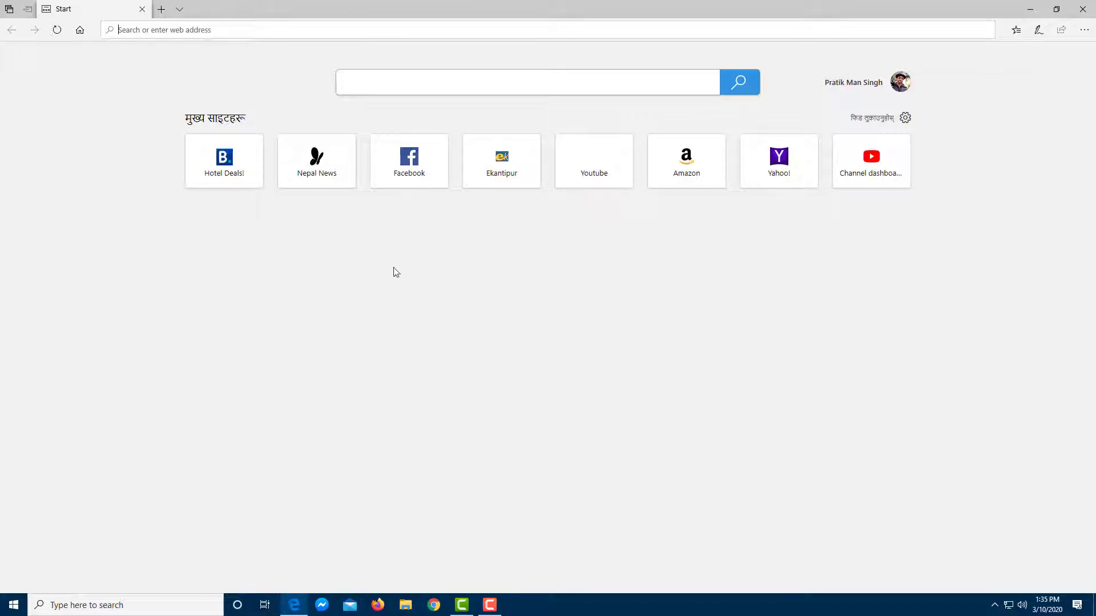
{"action": "left_click", "coordinate": [265, 605]}
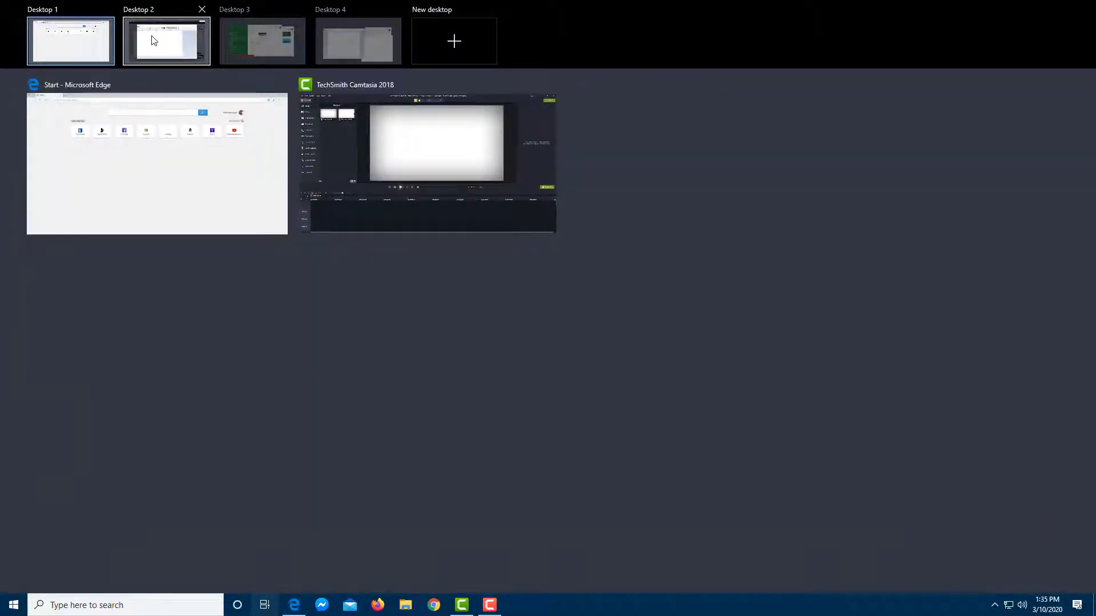
{"action": "left_click", "coordinate": [166, 39]}
{"action": "mouse_move", "coordinate": [372, 77]}
{"action": "left_mouse_down"}
{"action": "mouse_move", "coordinate": [772, 142]}
{"action": "mouse_move", "coordinate": [1062, 159]}
{"action": "mouse_move", "coordinate": [792, 183]}
{"action": "left_mouse_up"}
{"action": "left_click_drag", "start_coordinate": [938, 171], "coordinate": [1095, 165]}
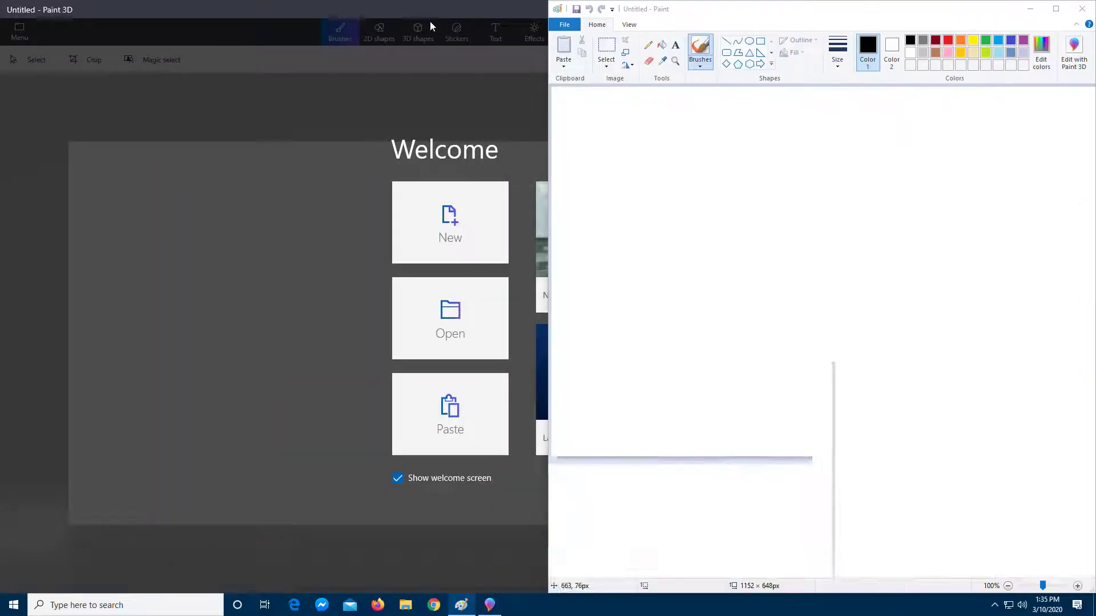
{"action": "left_click", "coordinate": [292, 251]}
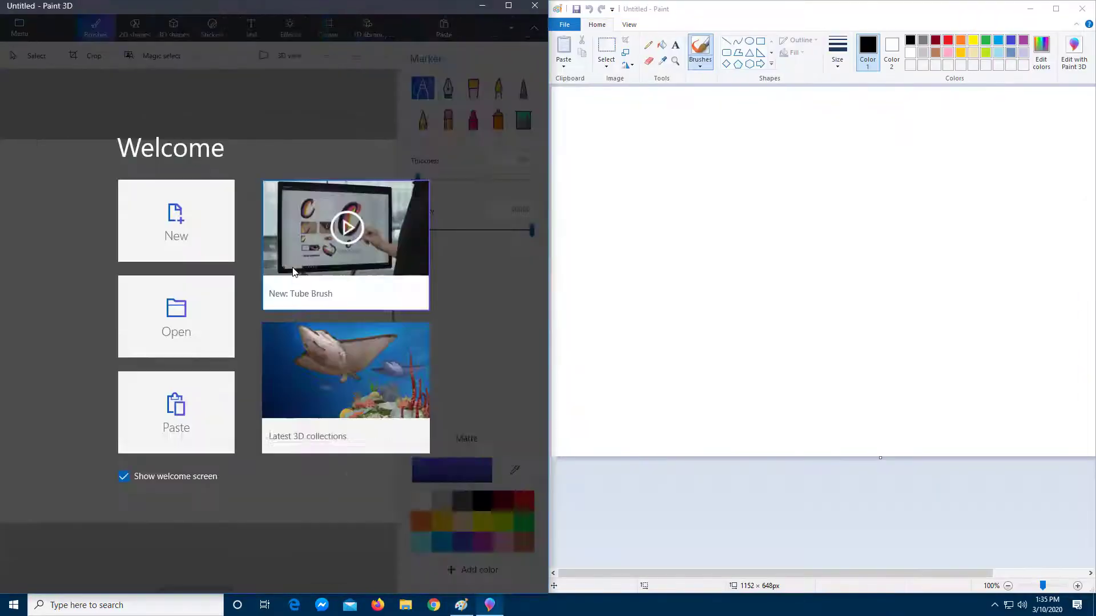
Step: On Desktop 3, snap Excel to the left half and PowerPoint to the right
{"action": "left_click", "coordinate": [264, 605]}
{"action": "left_click", "coordinate": [257, 40]}
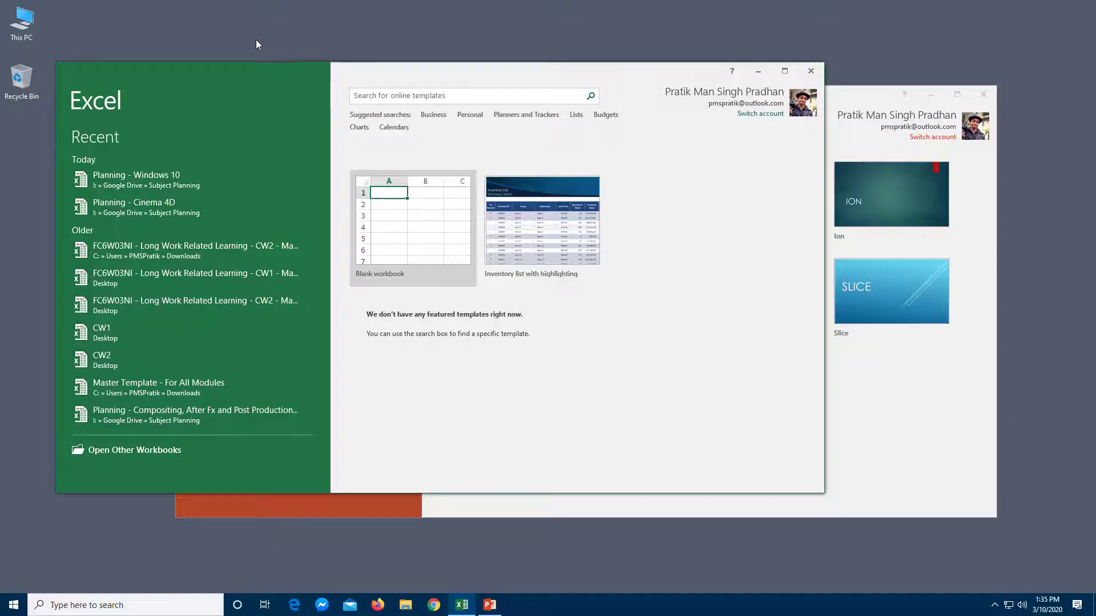
{"action": "key", "text": "super+Left"}
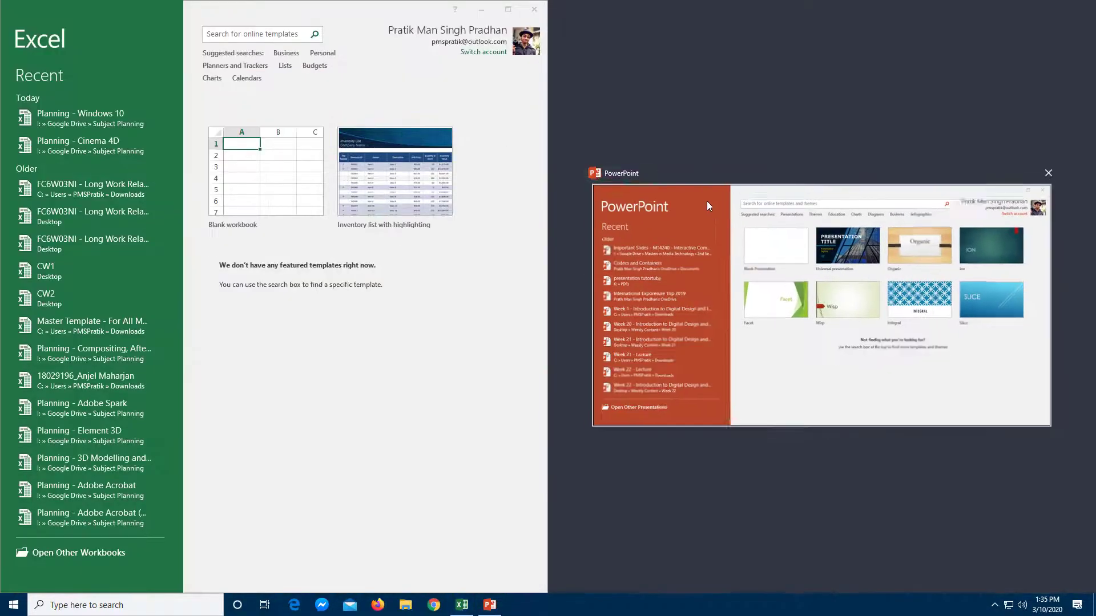
{"action": "left_click", "coordinate": [706, 201]}
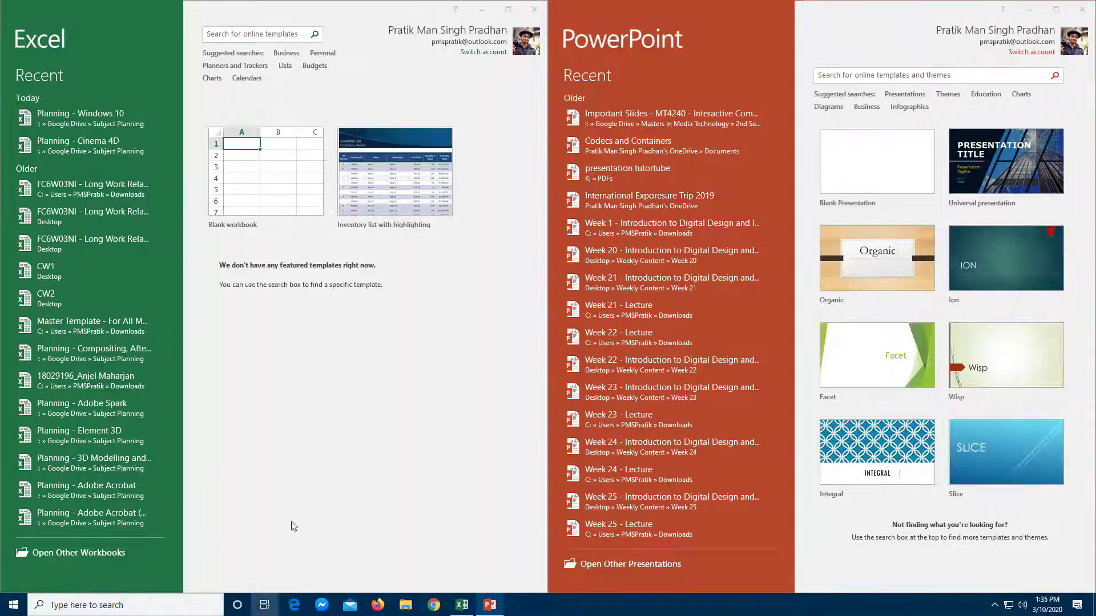
Step: On Desktop 4, snap WordPad to the left half and pull Notepad out of the right half
{"action": "left_click", "coordinate": [264, 604]}
{"action": "left_click", "coordinate": [384, 39]}
{"action": "left_click_drag", "start_coordinate": [433, 121], "coordinate": [1, 122]}
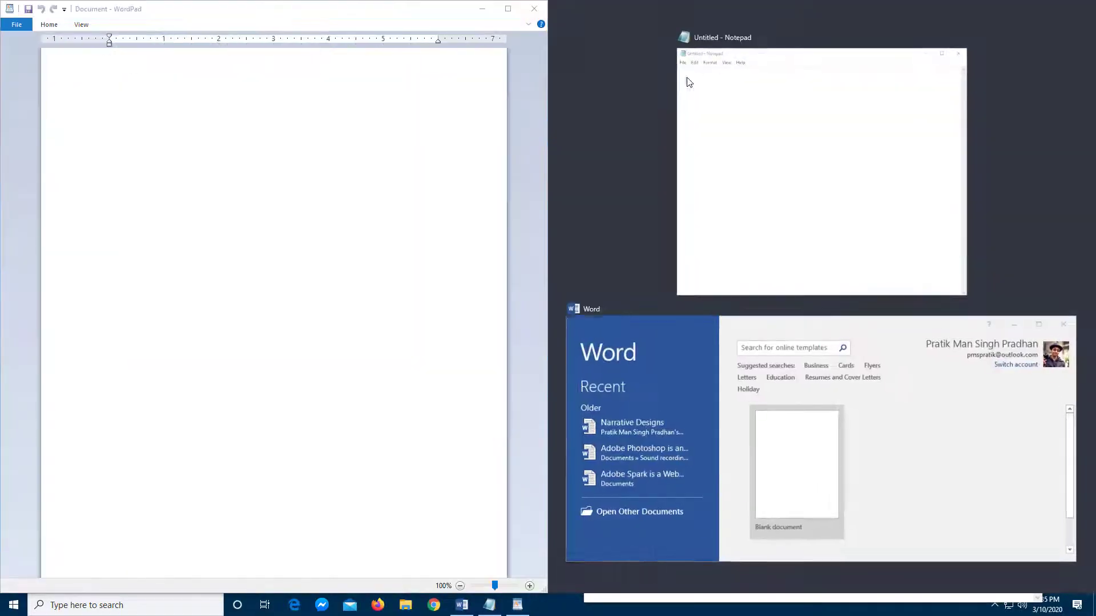
{"action": "left_click", "coordinate": [741, 94]}
{"action": "left_click_drag", "start_coordinate": [688, 11], "coordinate": [234, 116]}
{"action": "left_click", "coordinate": [616, 119]}
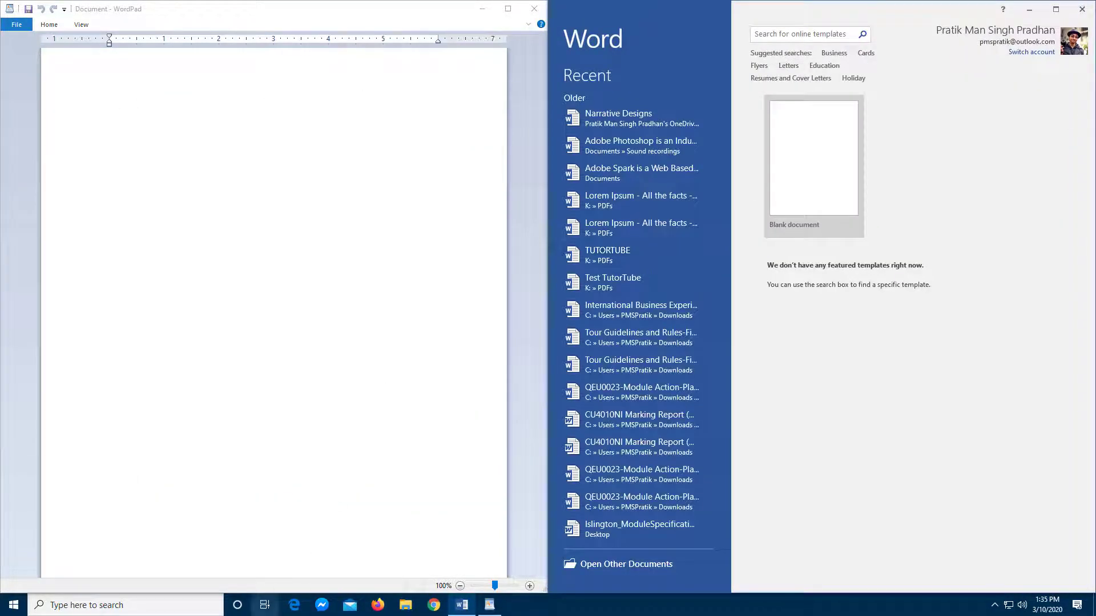
Step: Visit Desktops 2, 1 and 4 in turn, then return to Desktop 1's overview
{"action": "left_click", "coordinate": [266, 606]}
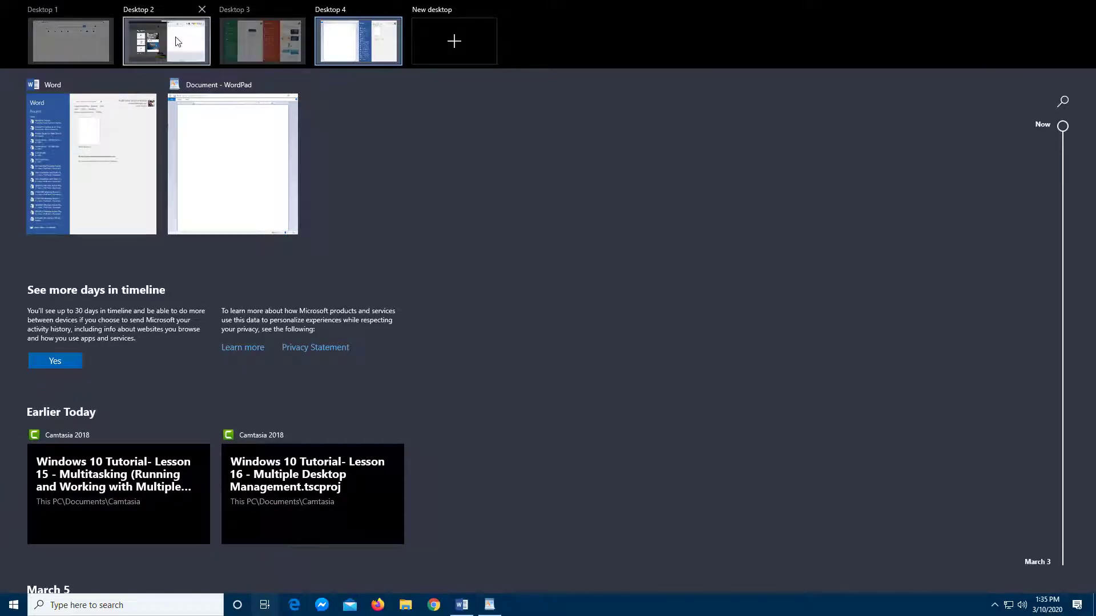
{"action": "left_click", "coordinate": [174, 39]}
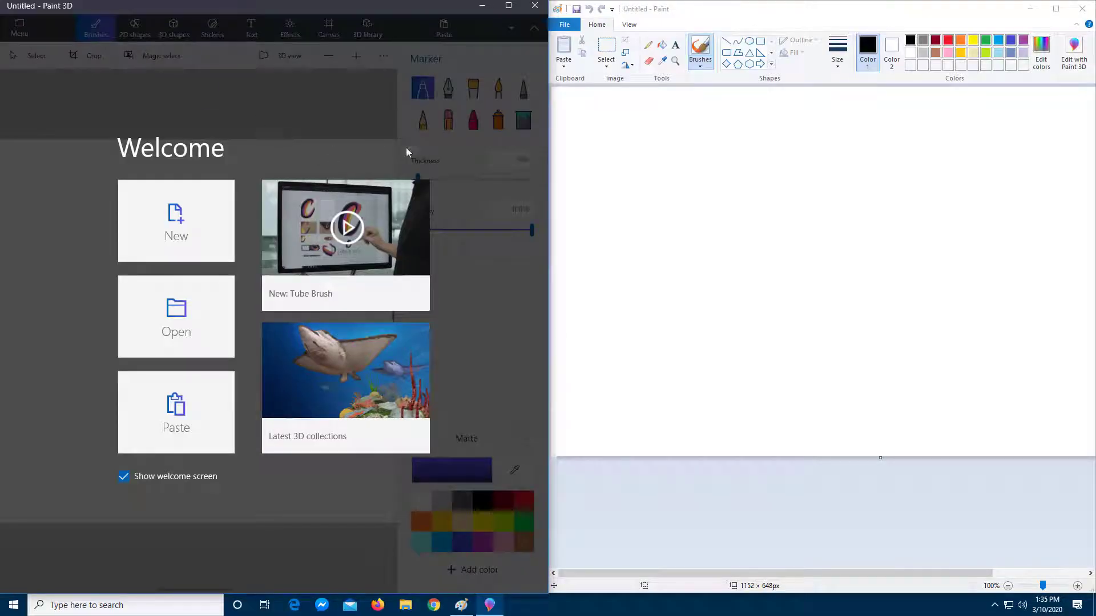
{"action": "left_click", "coordinate": [265, 605]}
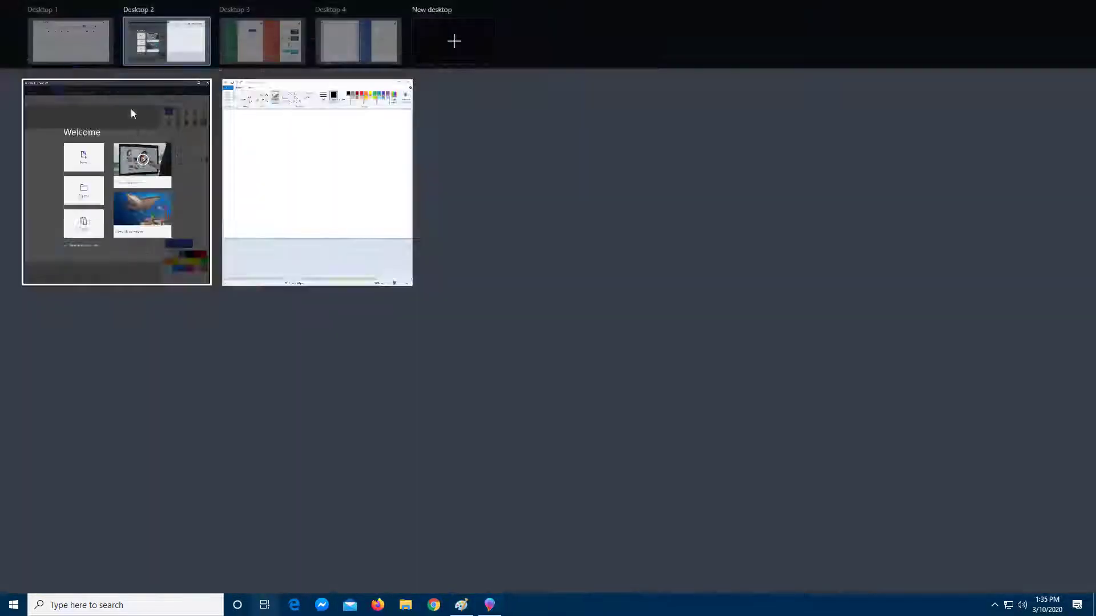
{"action": "left_click", "coordinate": [79, 44]}
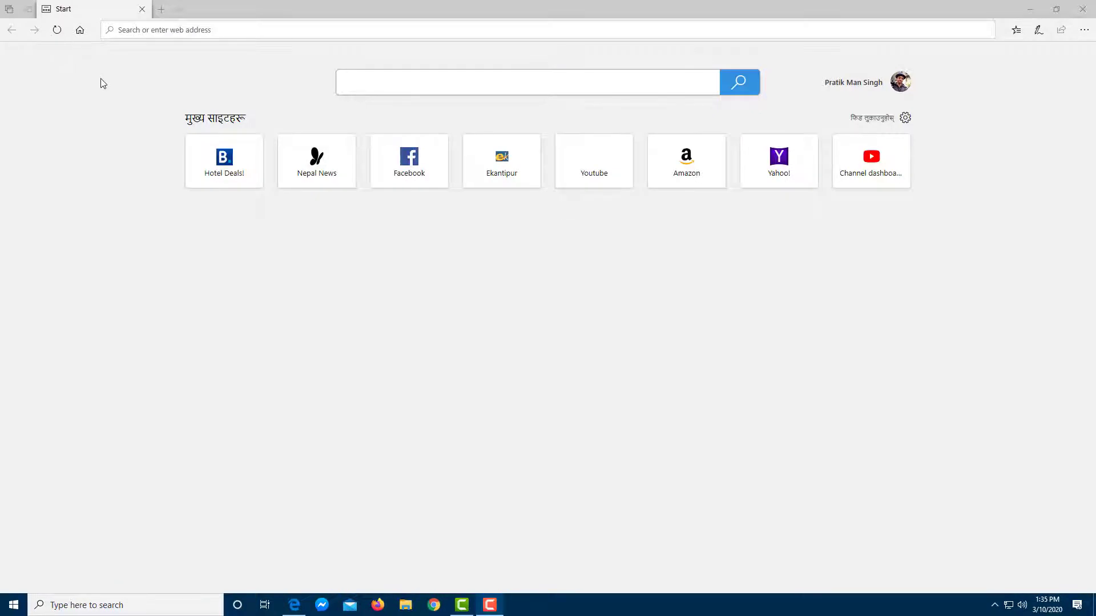
{"action": "left_click", "coordinate": [264, 605]}
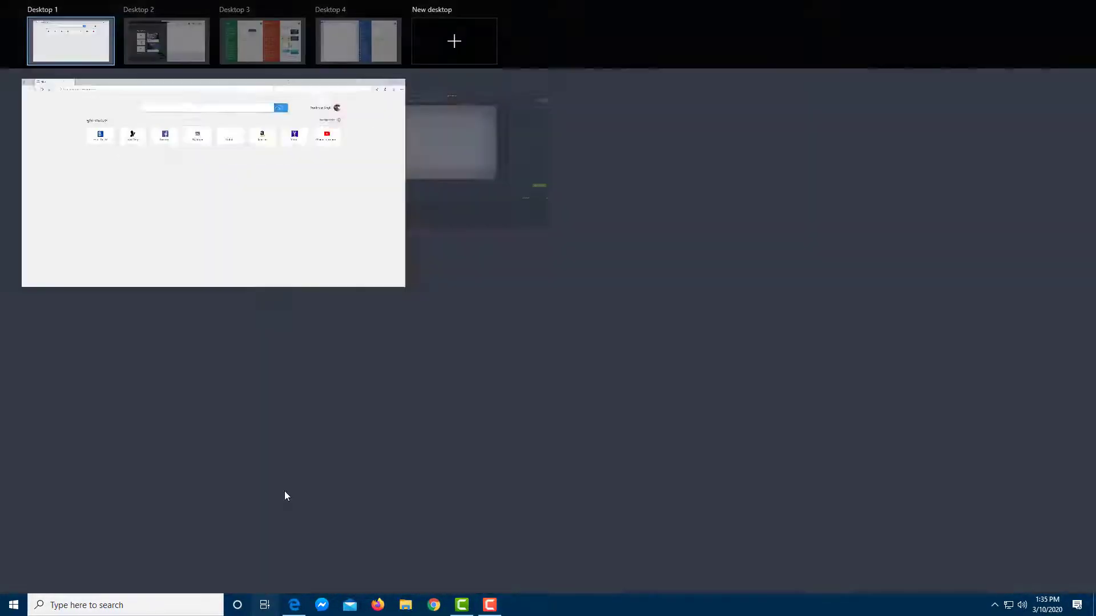
{"action": "left_click", "coordinate": [335, 36]}
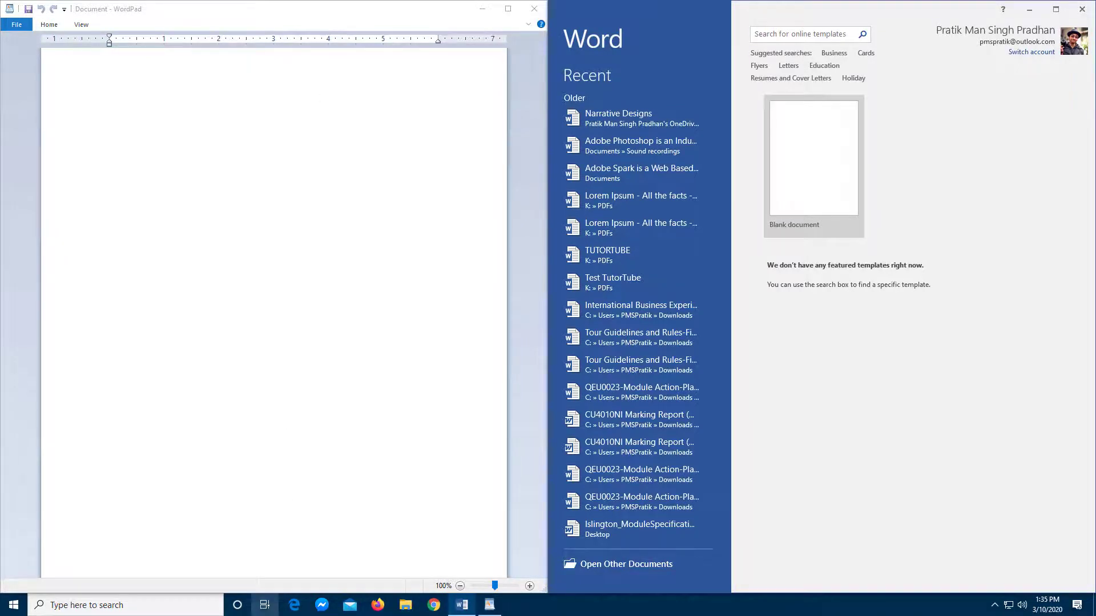
{"action": "key", "text": "super+Tab"}
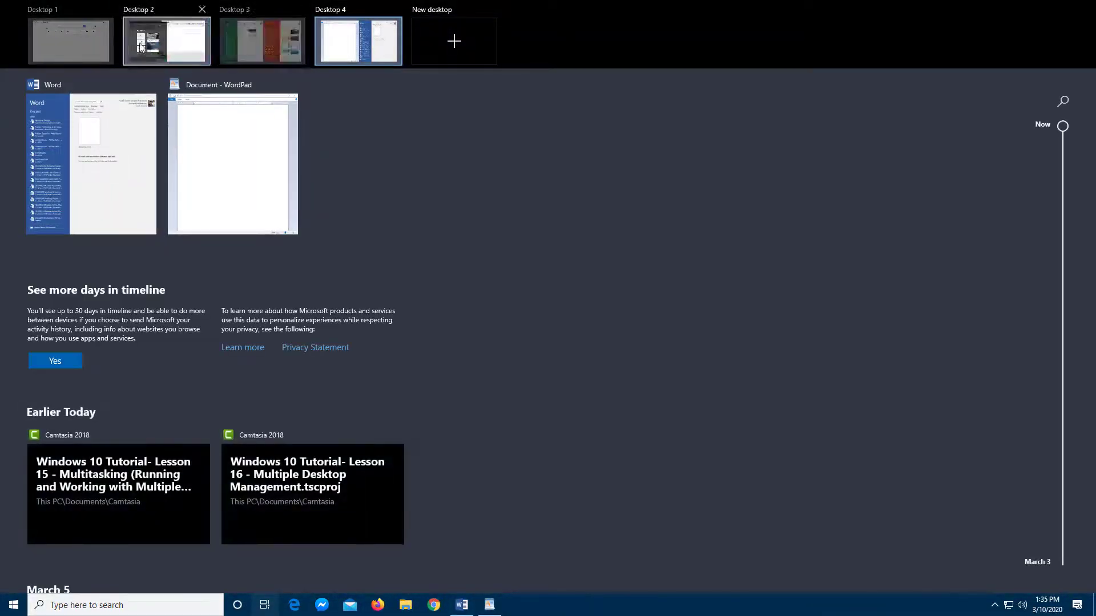
{"action": "left_click", "coordinate": [102, 45]}
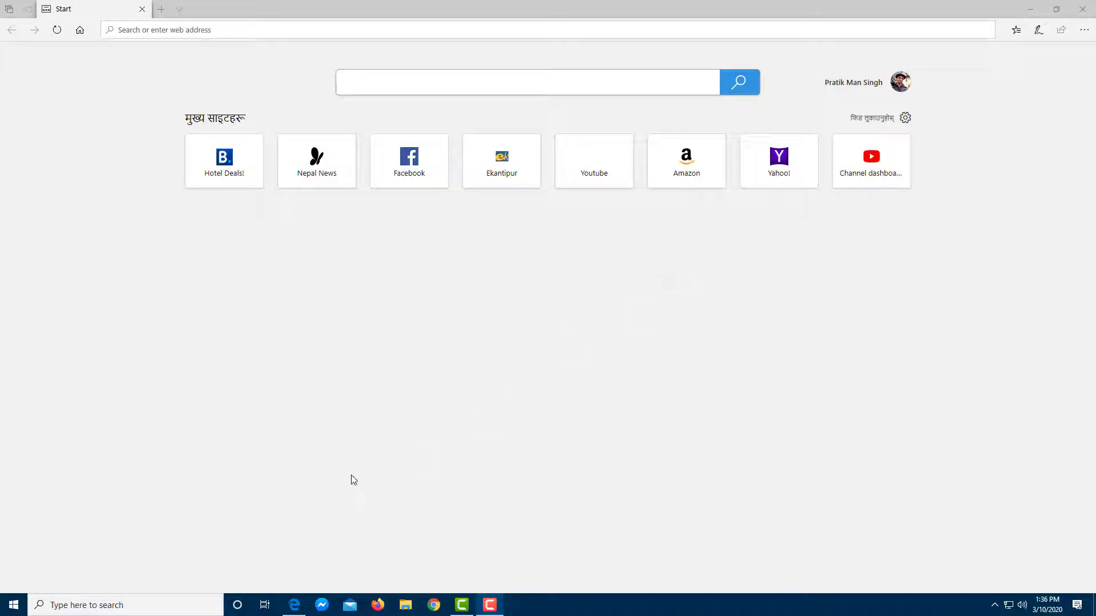
{"action": "left_click", "coordinate": [263, 606]}
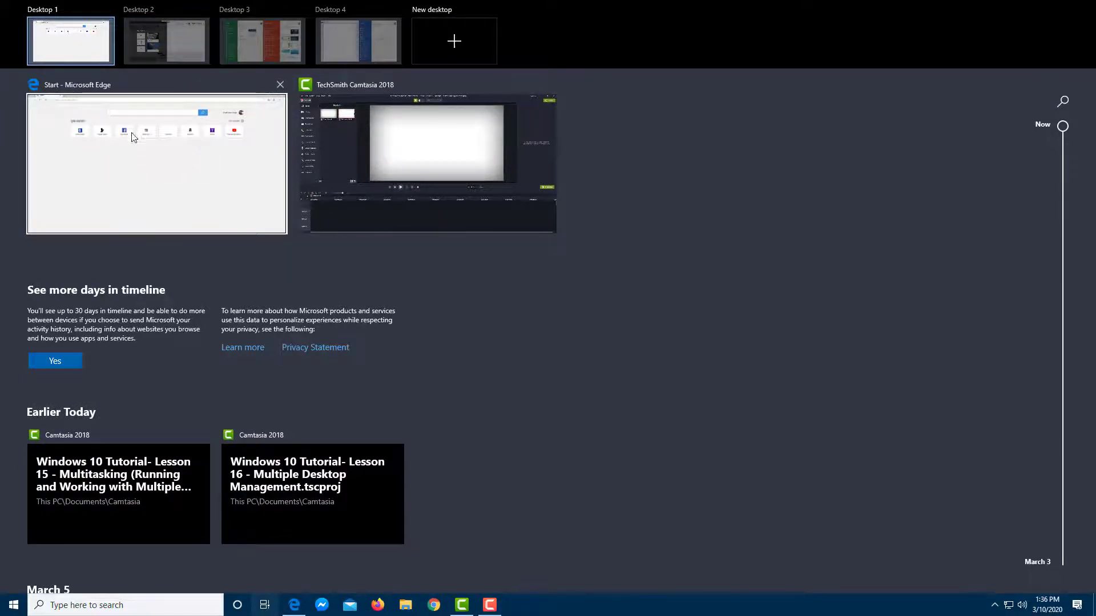
Step: Move the Edge window to Desktop 3 and switch there with Edge in front
{"action": "right_click", "coordinate": [129, 167]}
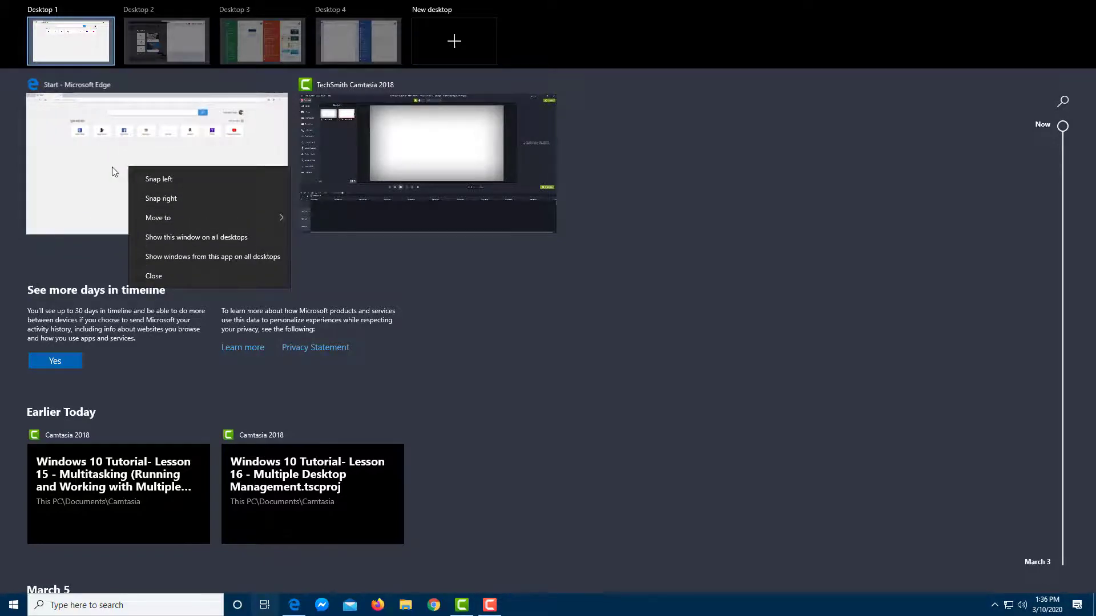
{"action": "right_click", "coordinate": [112, 167]}
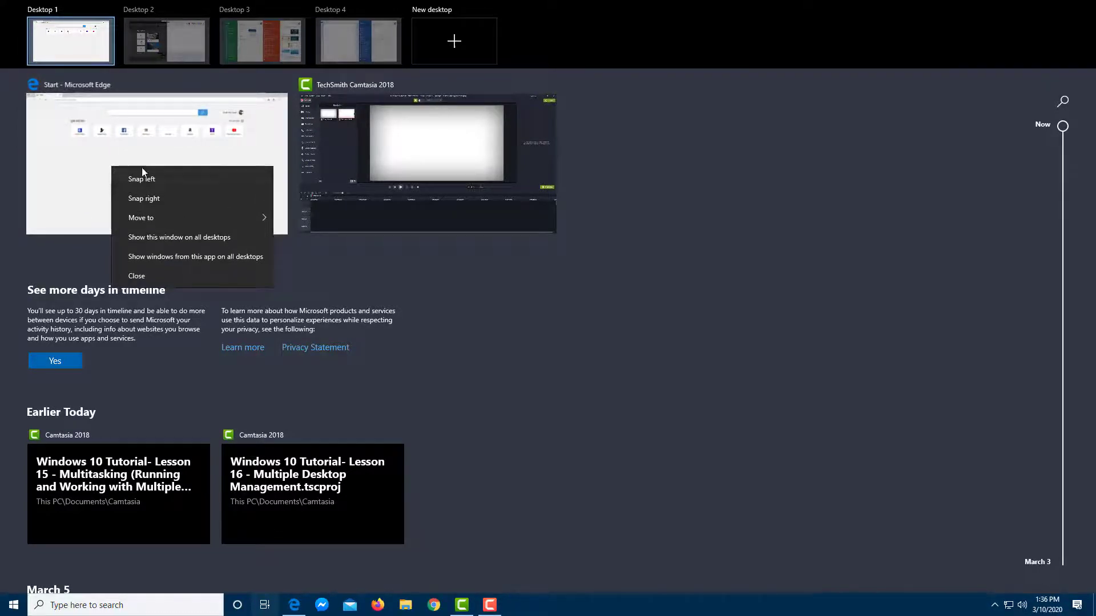
{"action": "mouse_move", "coordinate": [176, 221]}
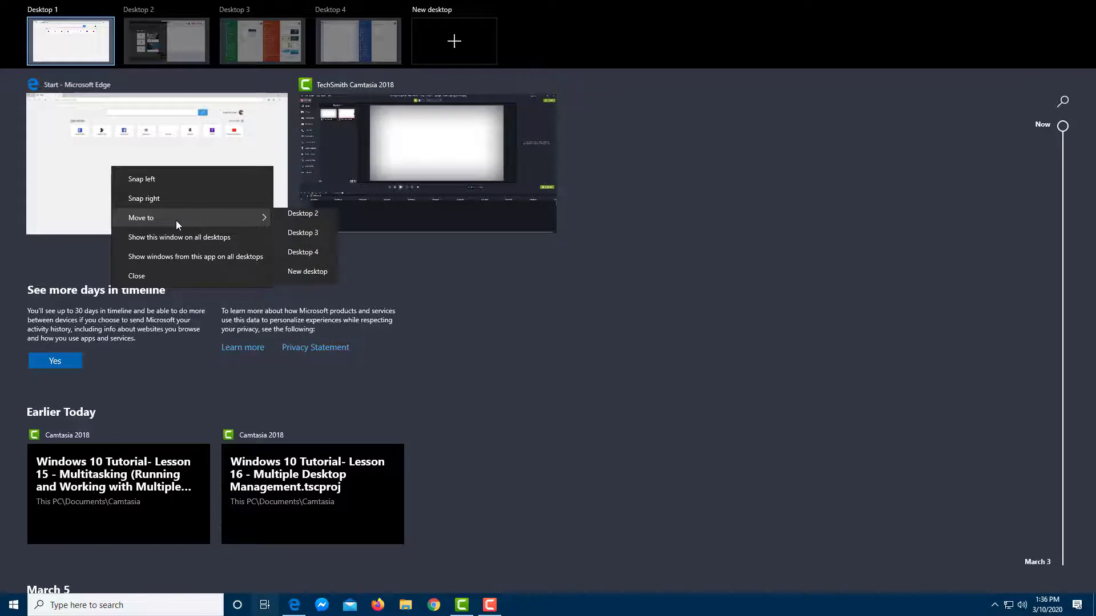
{"action": "left_click", "coordinate": [301, 240]}
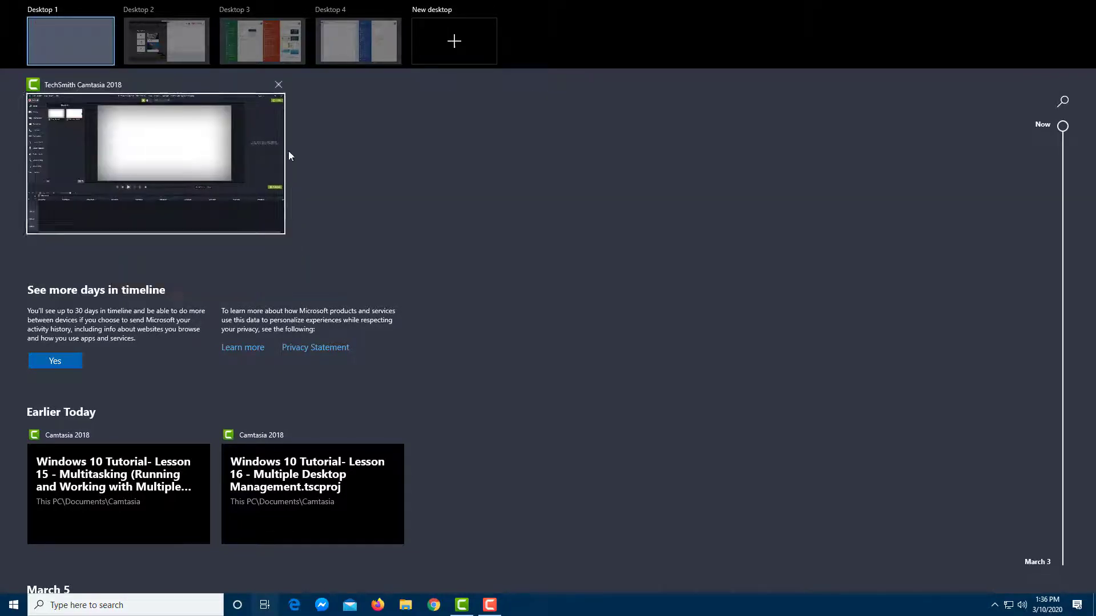
{"action": "left_click", "coordinate": [271, 54]}
{"action": "left_click", "coordinate": [294, 604]}
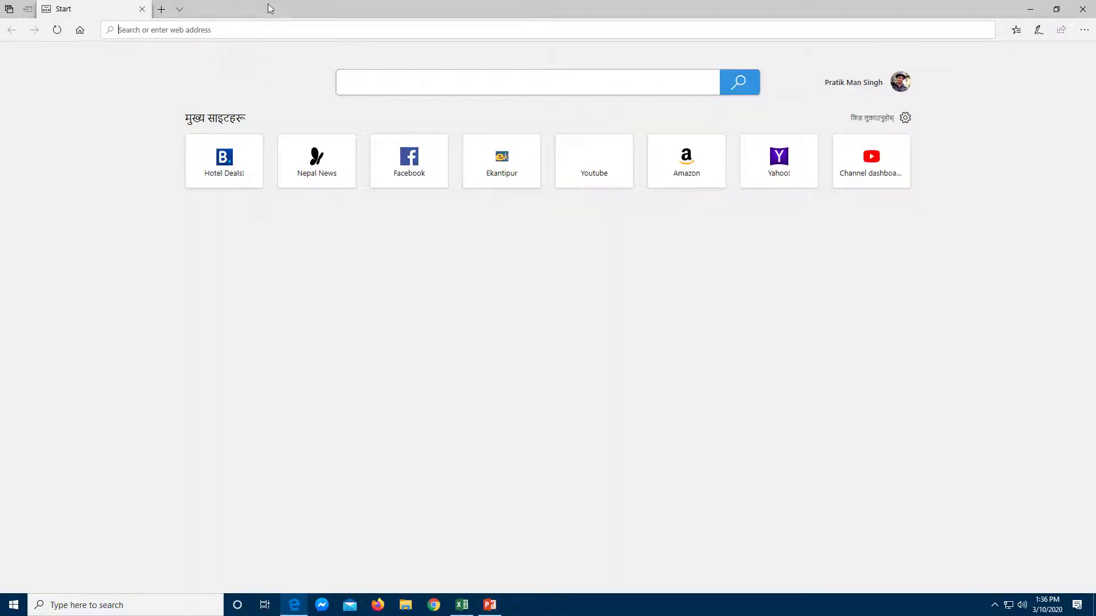
Step: Set the Edge Start window to show on all desktops, then visit Desktops 1 and 2
{"action": "left_click", "coordinate": [266, 605]}
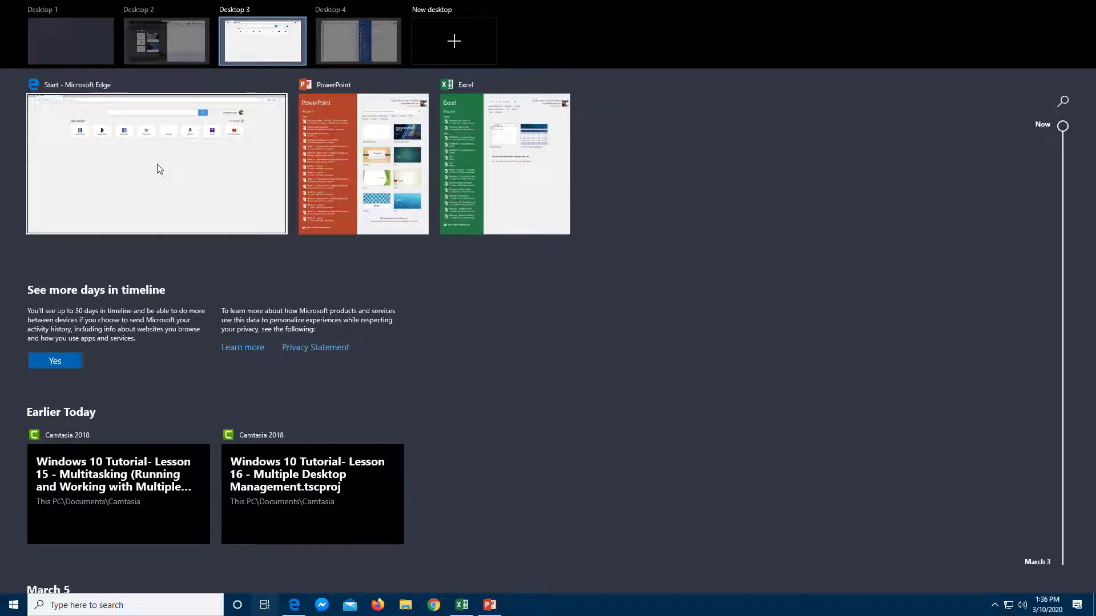
{"action": "right_click", "coordinate": [185, 159]}
{"action": "mouse_move", "coordinate": [253, 216]}
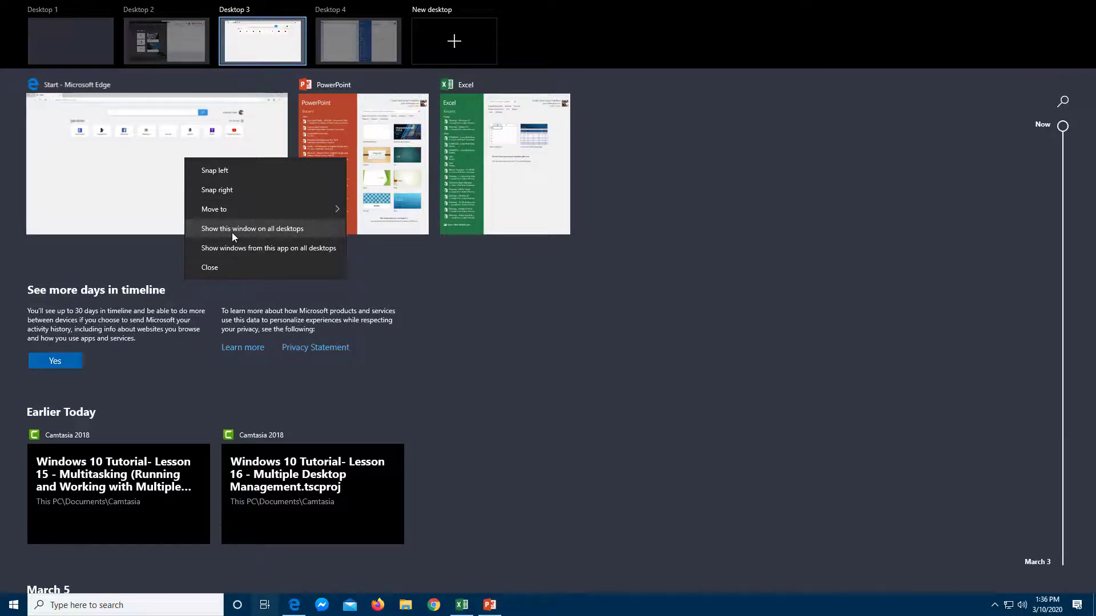
{"action": "left_click", "coordinate": [232, 232]}
{"action": "left_click", "coordinate": [57, 45]}
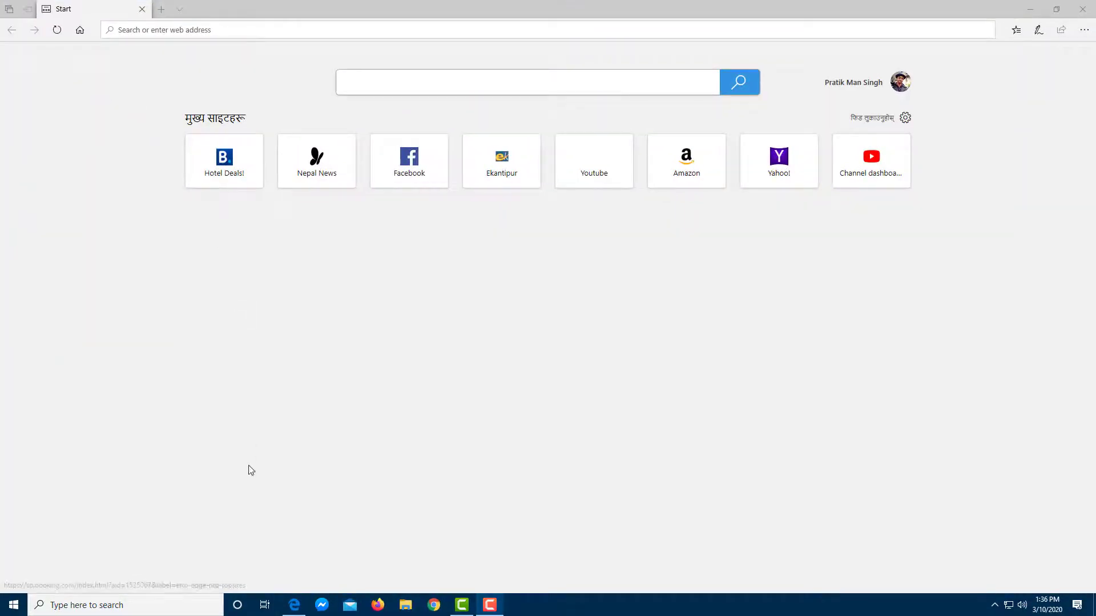
{"action": "left_click", "coordinate": [265, 608]}
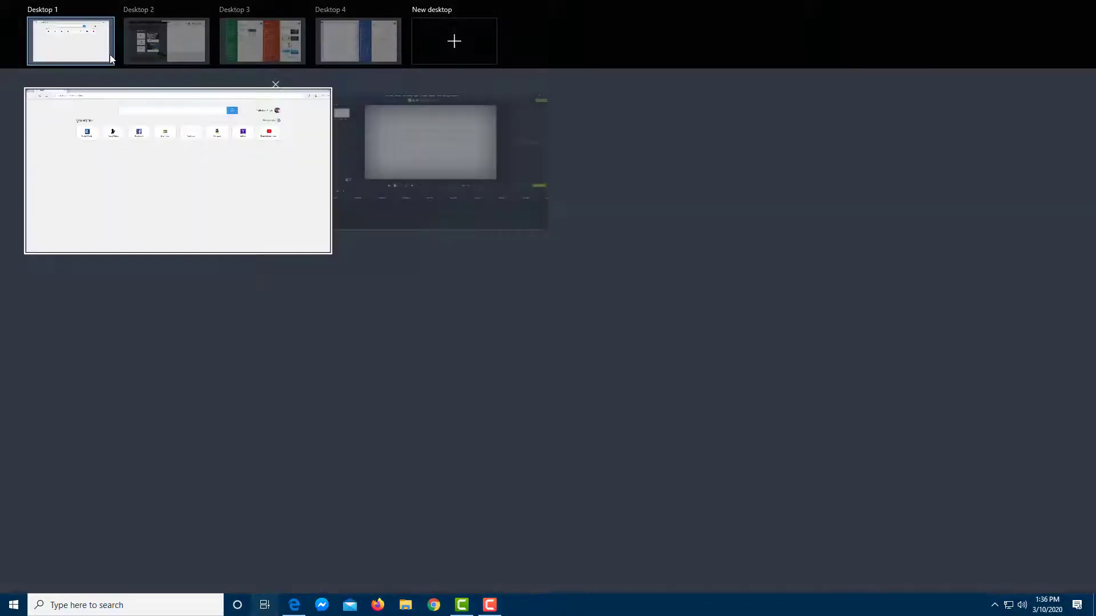
{"action": "left_click", "coordinate": [165, 54]}
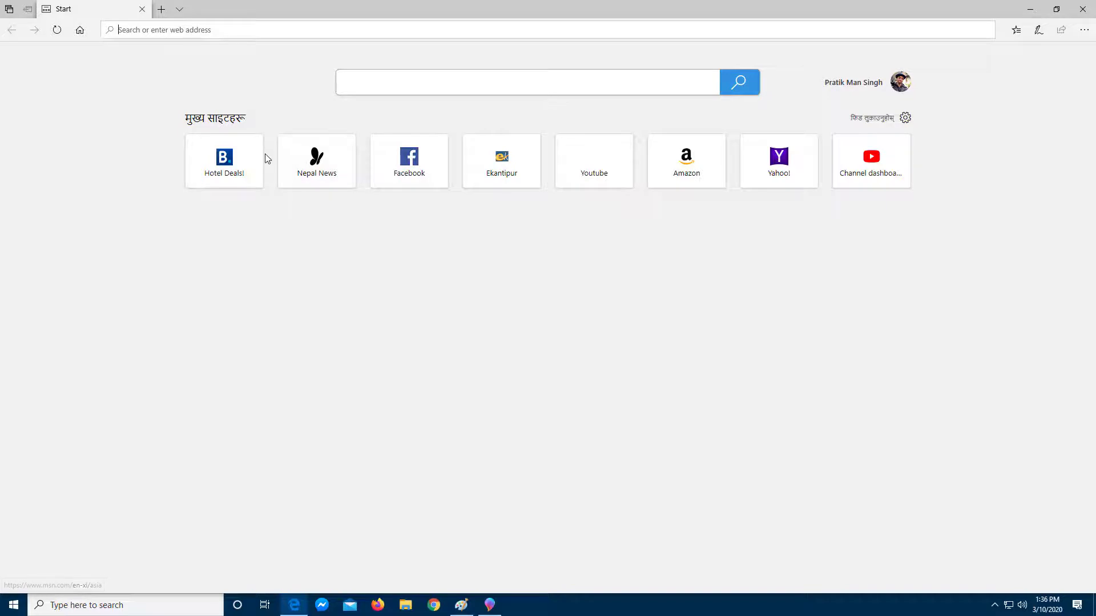
Step: Run a Bing search for 'test' in Edge
{"action": "left_click", "coordinate": [363, 86]}
{"action": "type", "text": "test"}
{"action": "key", "text": "Return"}
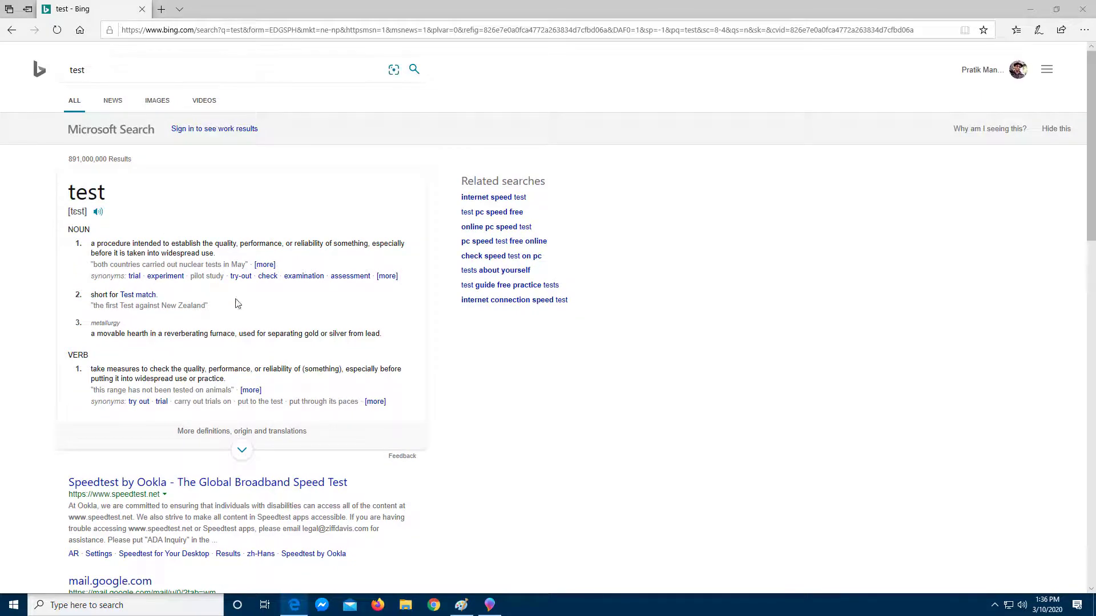
Step: Check Desktop 4, return to Desktop 1, and restore the maximized Edge window to a smaller size
{"action": "left_click", "coordinate": [260, 609]}
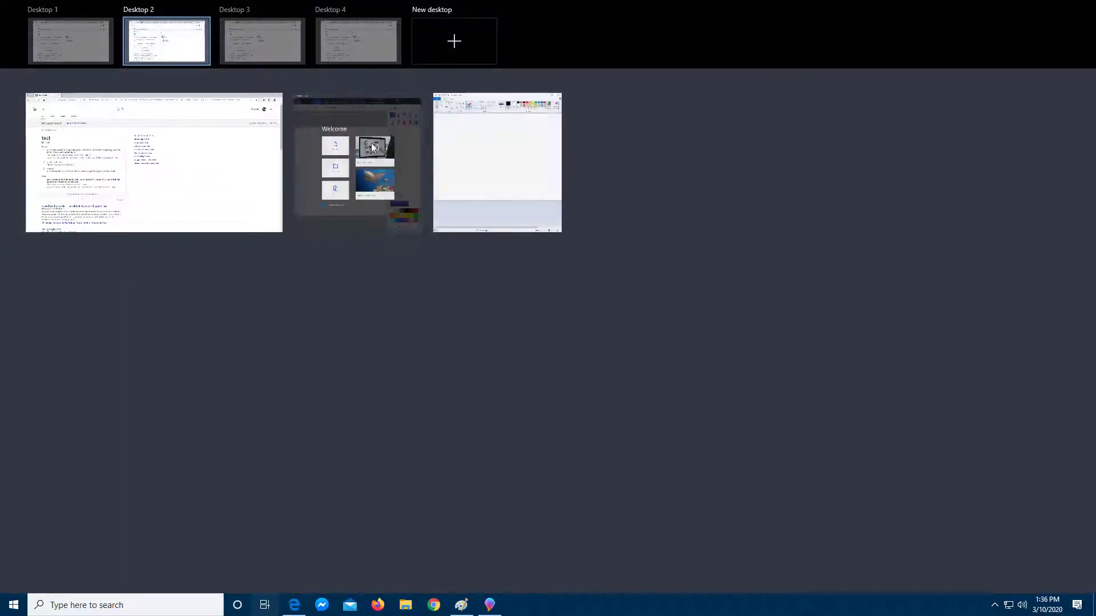
{"action": "left_click", "coordinate": [382, 48]}
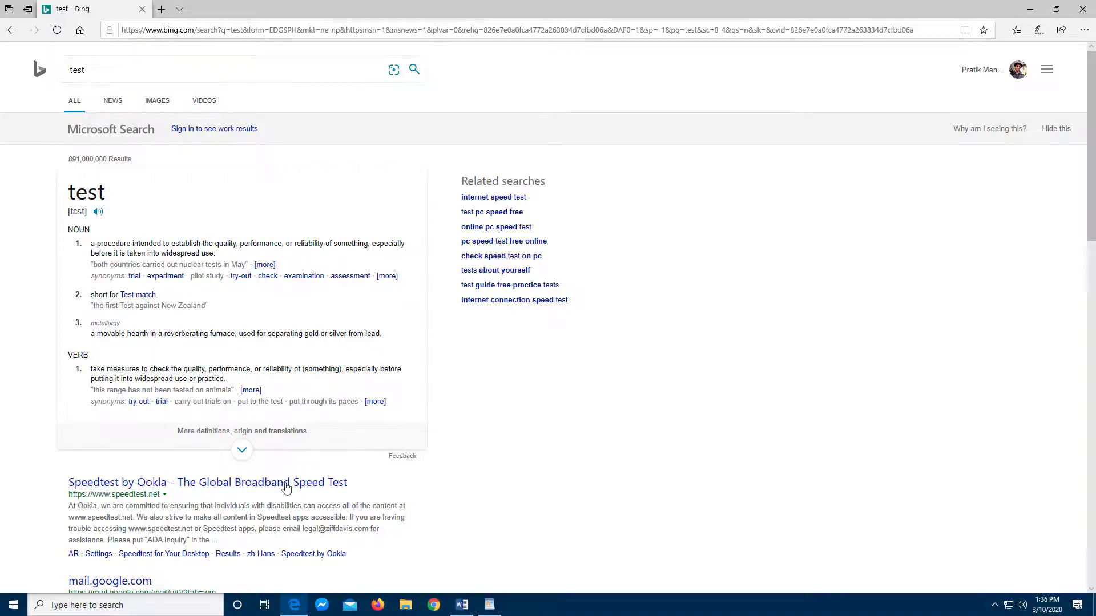
{"action": "left_click", "coordinate": [264, 605]}
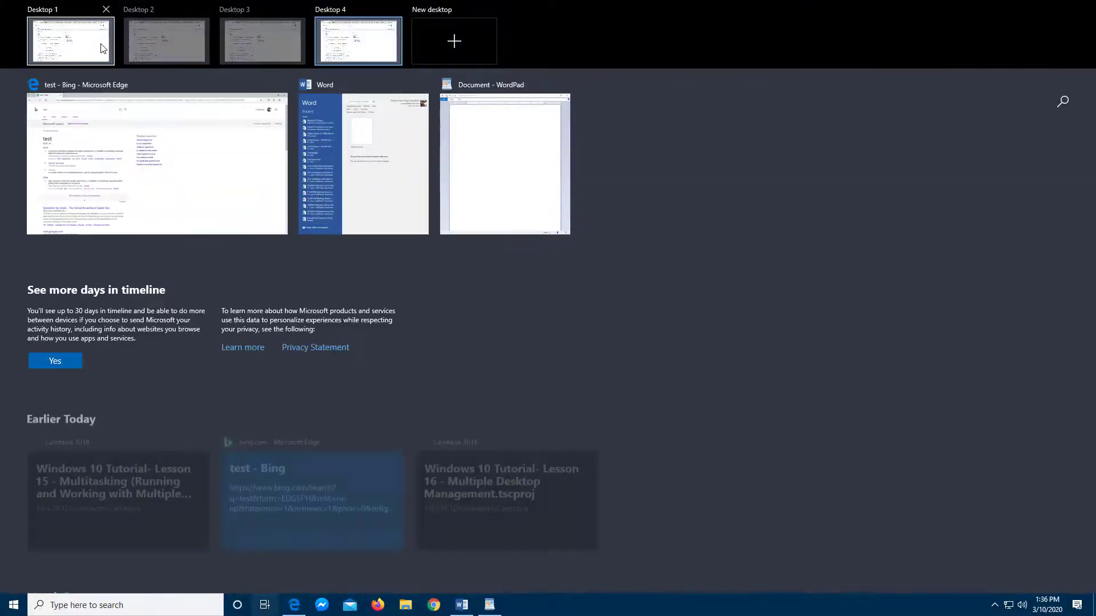
{"action": "left_click", "coordinate": [103, 48]}
{"action": "double_click", "coordinate": [328, 4]}
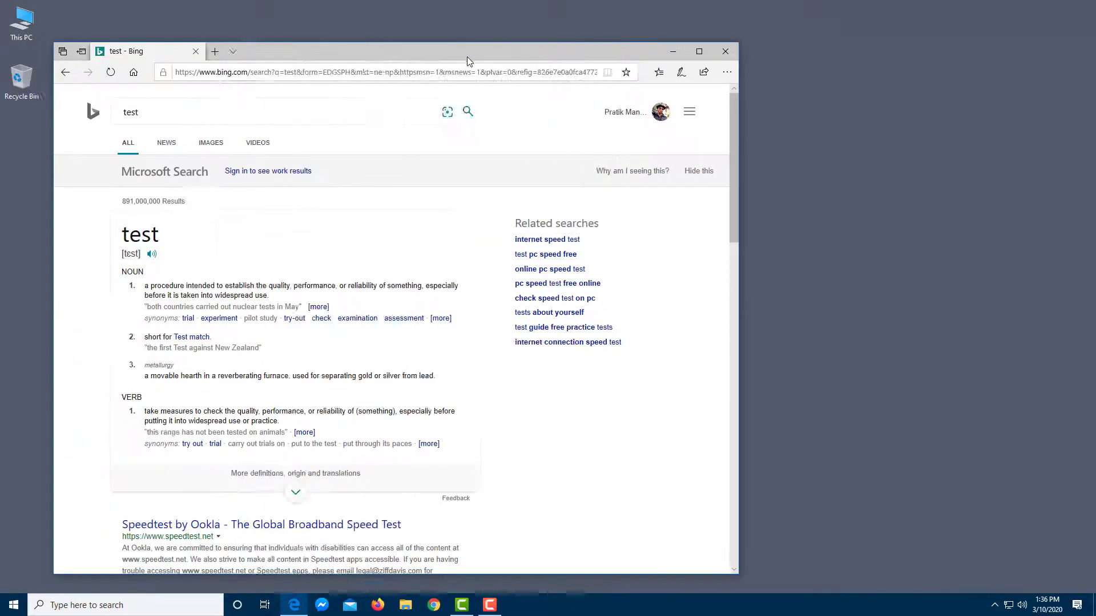
Step: Confirm the Edge window appears on Desktops 2 and 3, then return to Desktop 1
{"action": "left_click", "coordinate": [265, 605]}
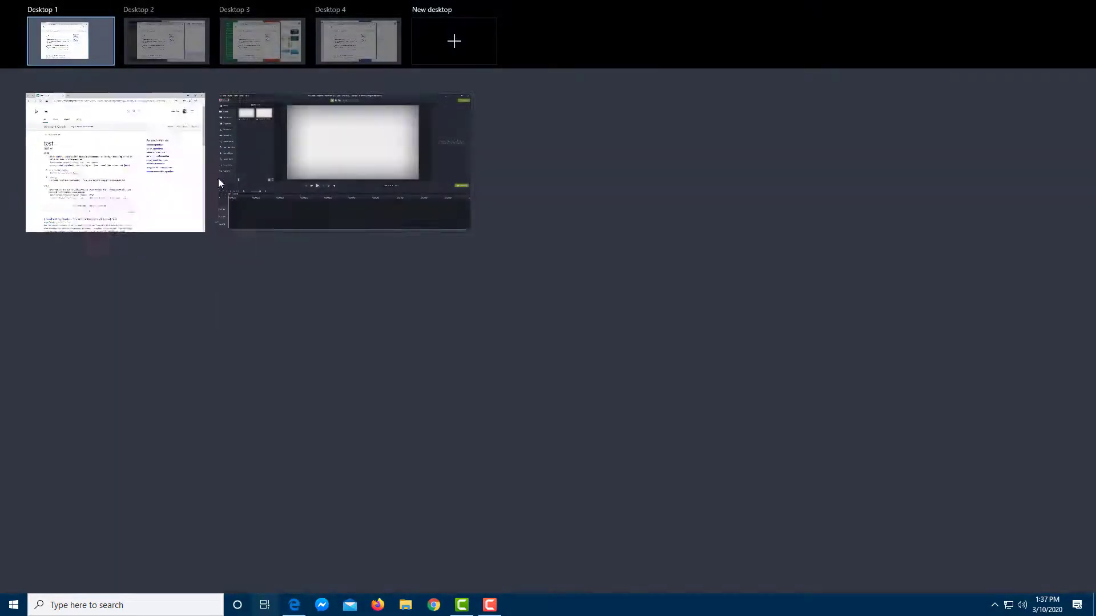
{"action": "left_click", "coordinate": [185, 47]}
{"action": "left_click", "coordinate": [264, 605]}
{"action": "left_click", "coordinate": [260, 51]}
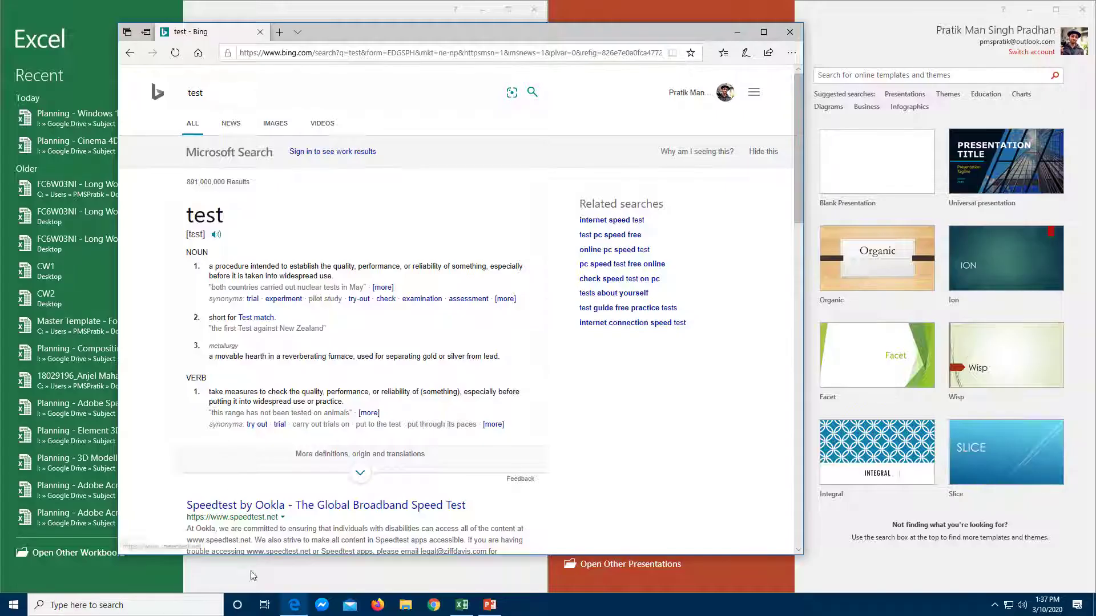
{"action": "left_click", "coordinate": [260, 602]}
{"action": "left_click", "coordinate": [76, 44]}
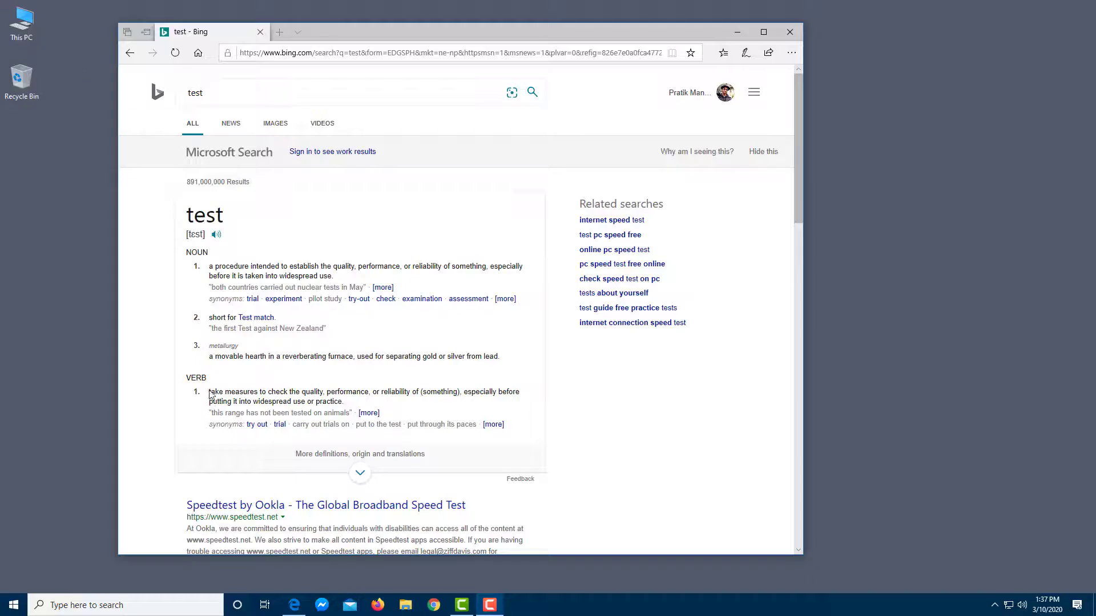
{"action": "left_click", "coordinate": [264, 604]}
Step: Turn off 'Show this window on all desktops' for the Edge Bing window, staying on Desktop 1
{"action": "right_click", "coordinate": [133, 145]}
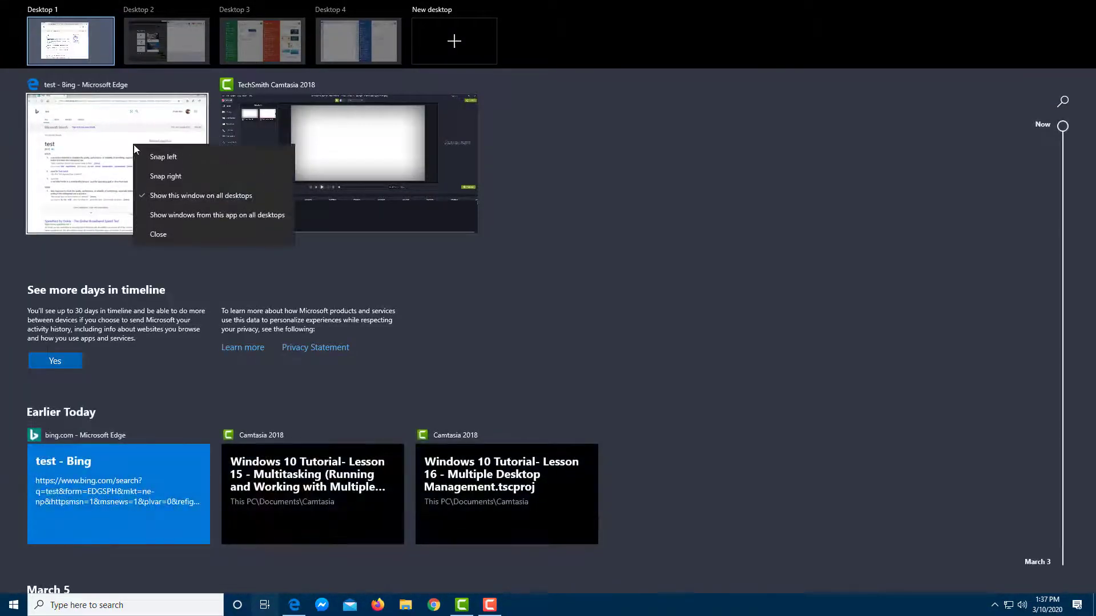
{"action": "left_click", "coordinate": [166, 196]}
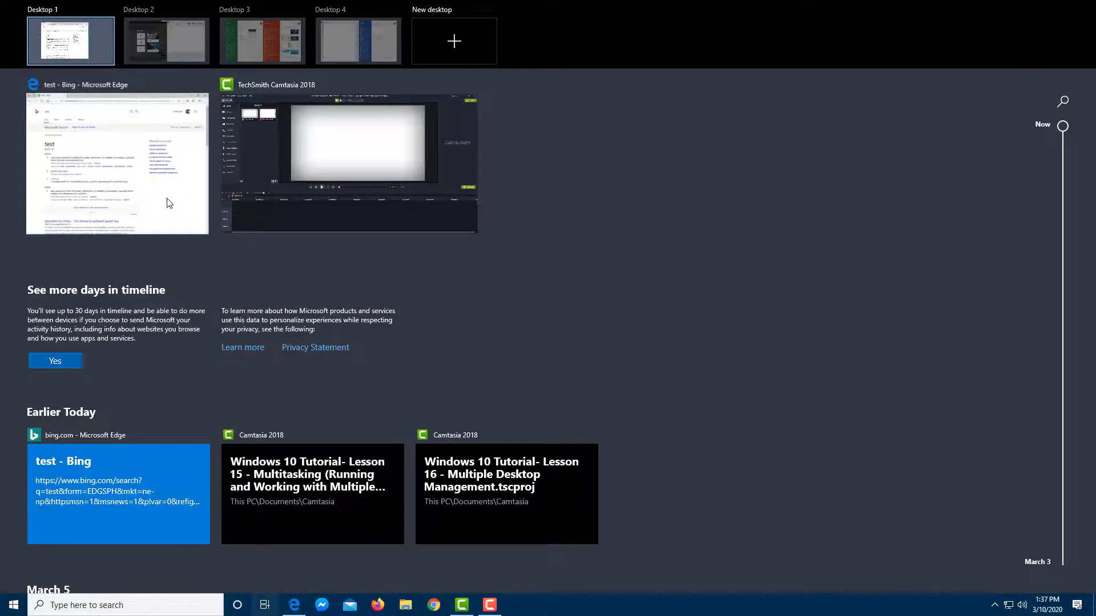
{"action": "left_click", "coordinate": [84, 34]}
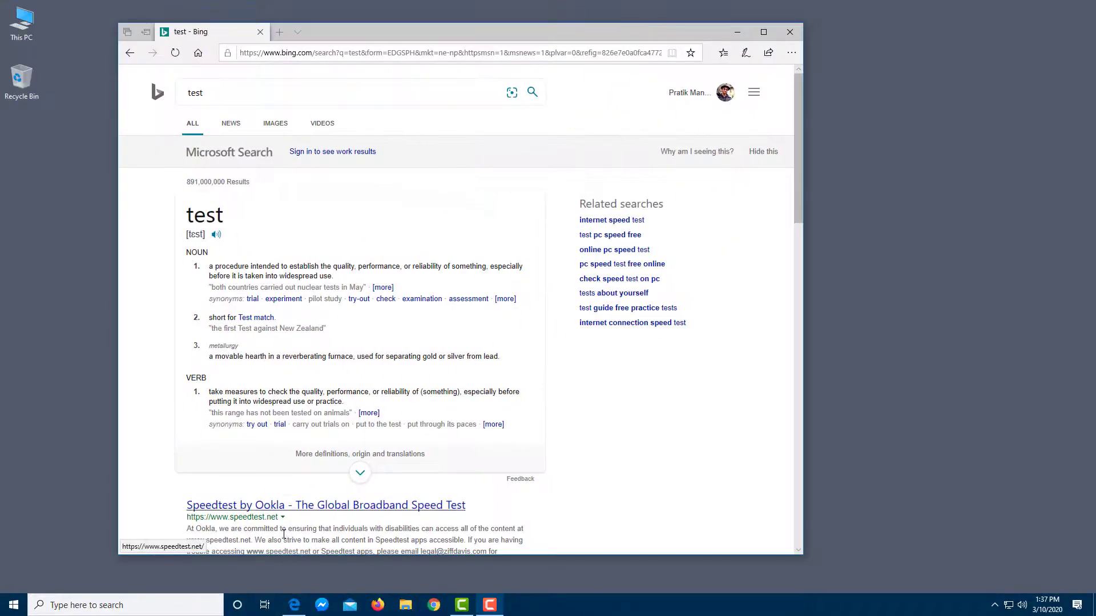
Step: Verify Desktop 2 now holds only Paint 3D and Paint, then go back to Desktop 1
{"action": "left_click", "coordinate": [264, 603]}
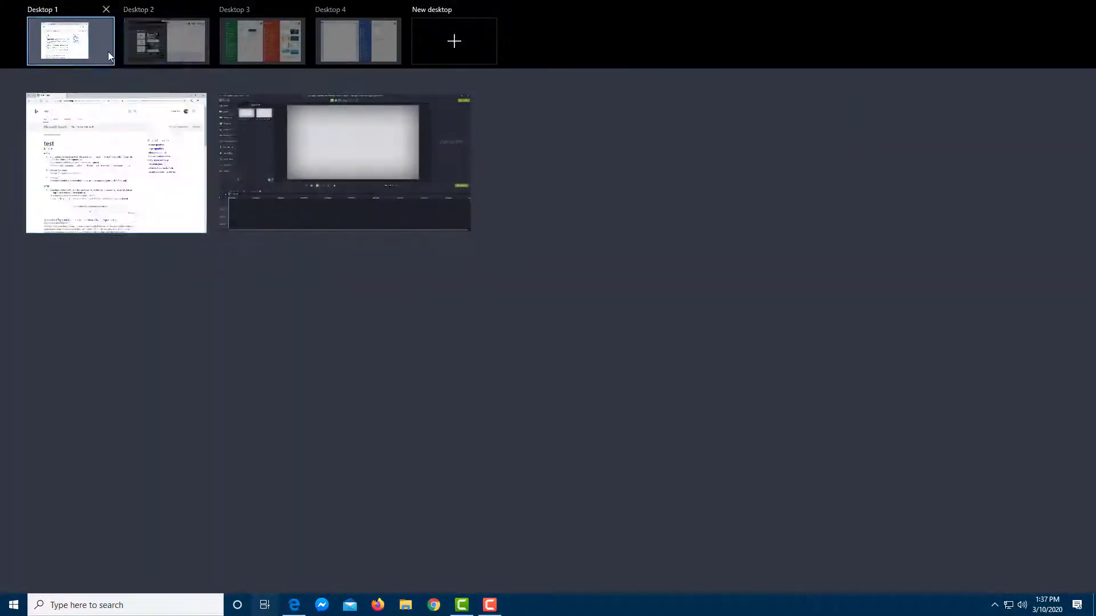
{"action": "left_click", "coordinate": [166, 41]}
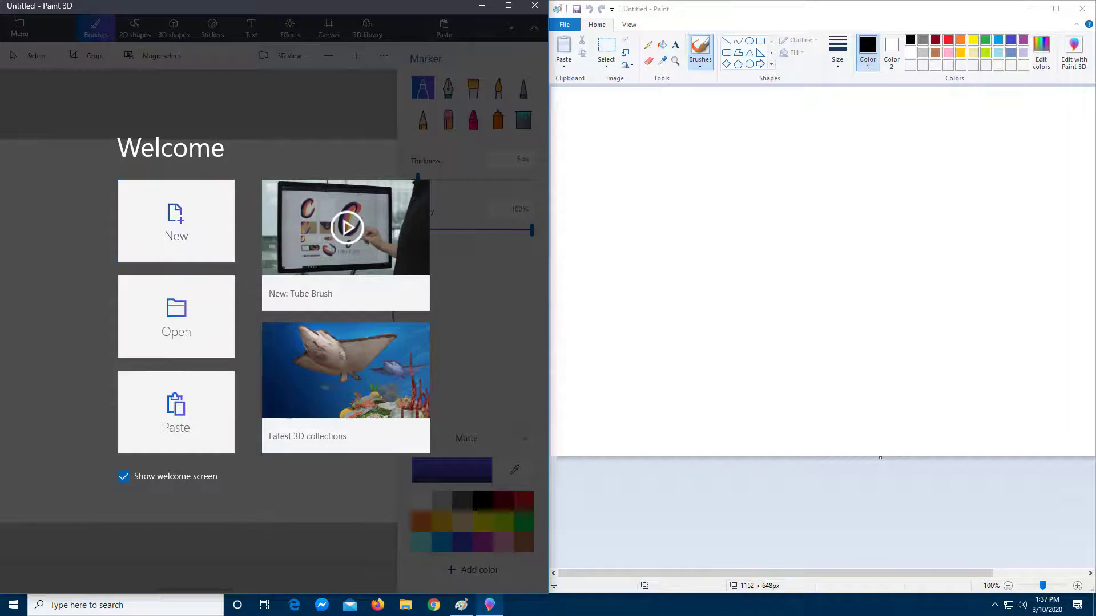
{"action": "left_click", "coordinate": [264, 604]}
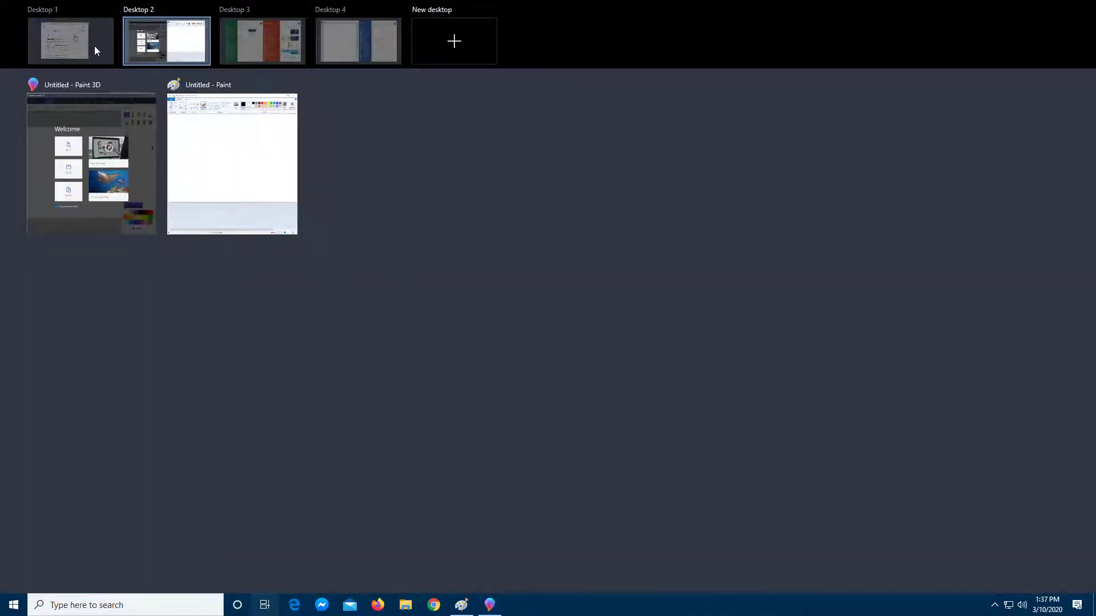
{"action": "left_click", "coordinate": [95, 50]}
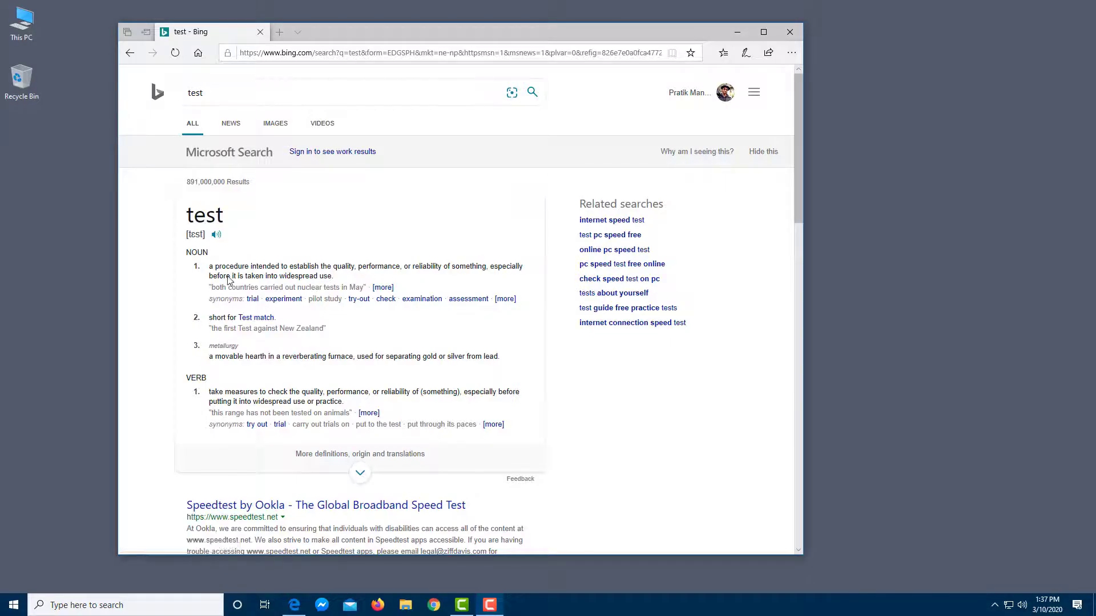
{"action": "left_click", "coordinate": [269, 610]}
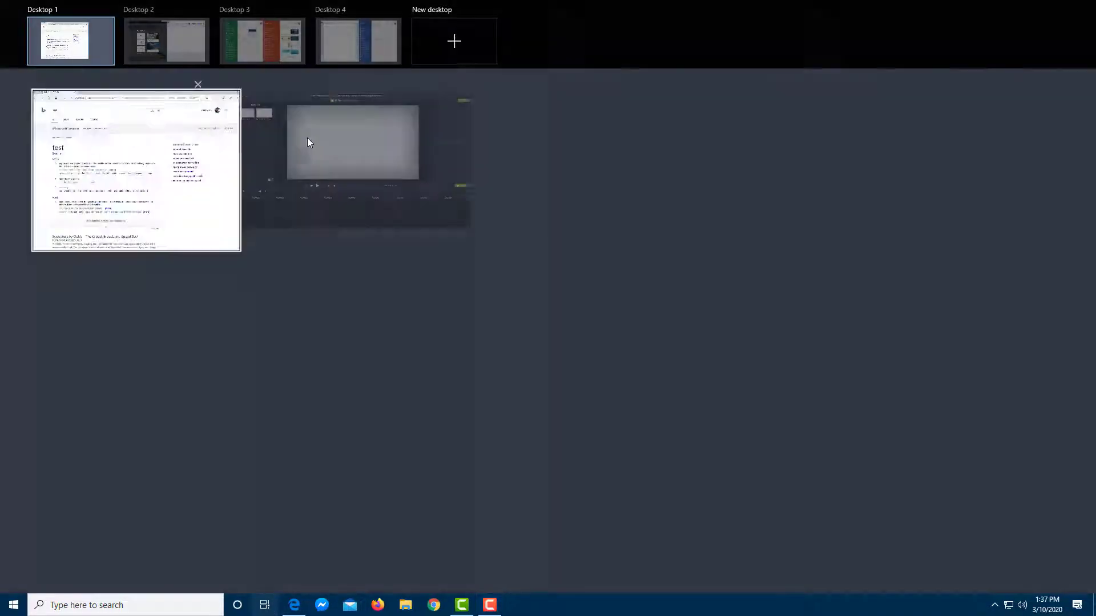
Step: Close Desktops 4, 3 and 2, then switch to the merged Desktop 1
{"action": "left_click", "coordinate": [393, 10]}
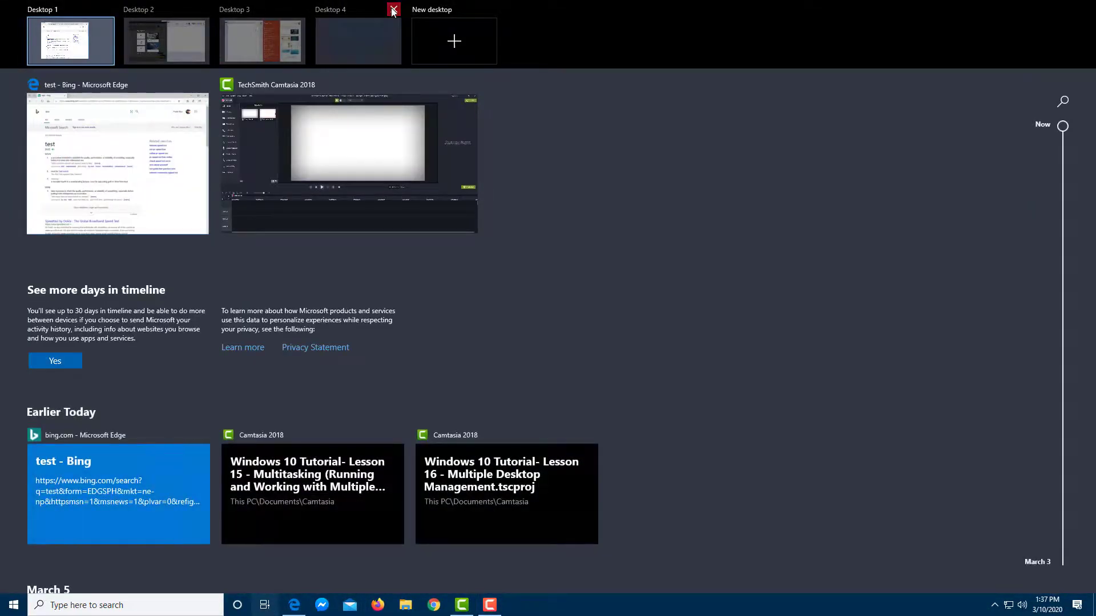
{"action": "left_click", "coordinate": [297, 10]}
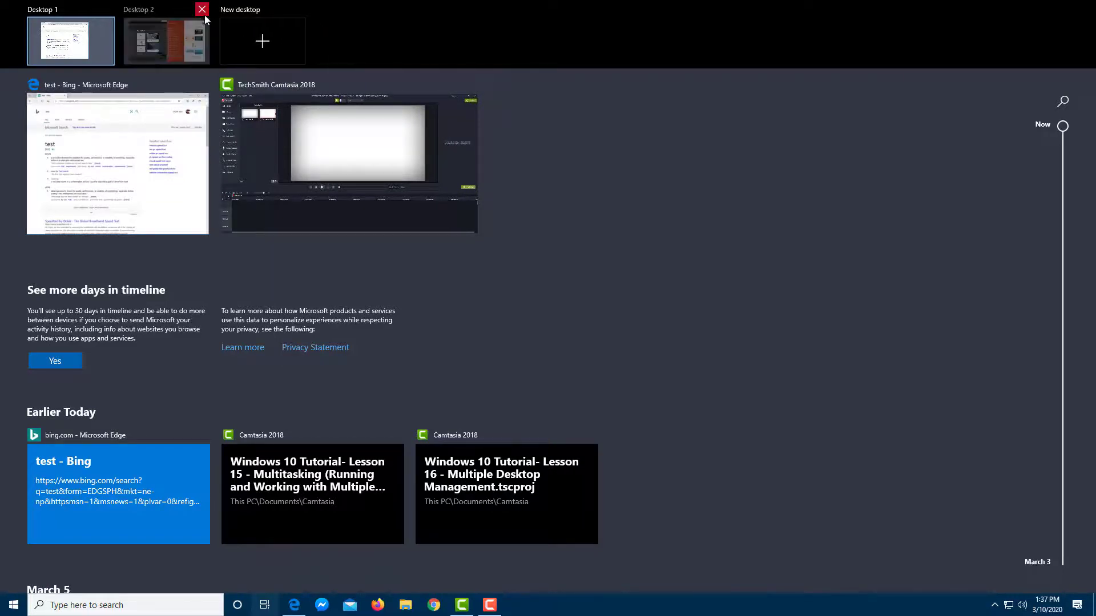
{"action": "left_click", "coordinate": [203, 11]}
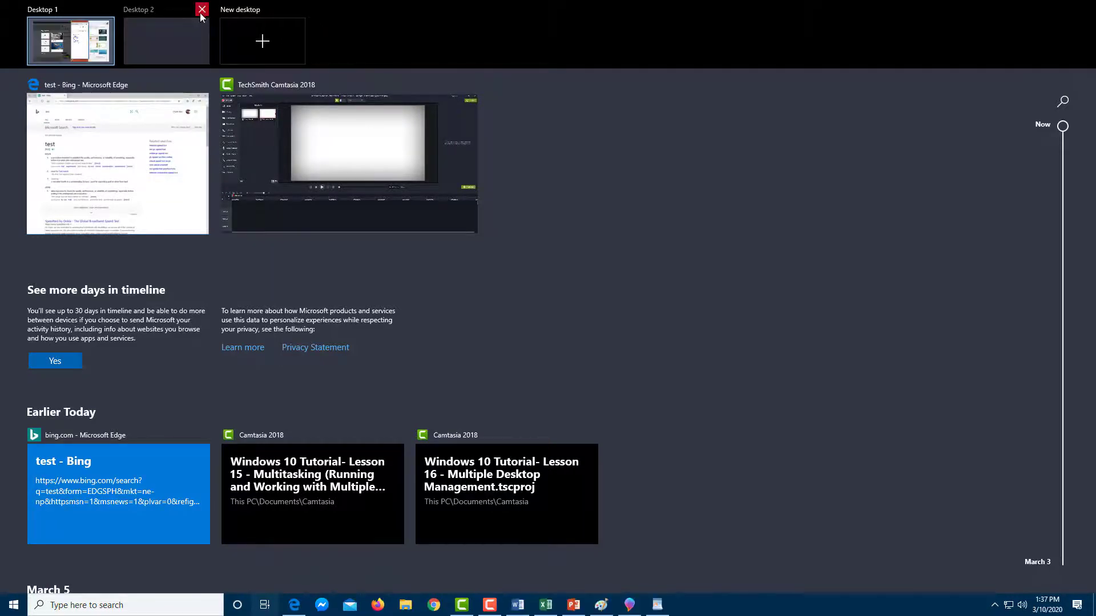
{"action": "left_click", "coordinate": [90, 46]}
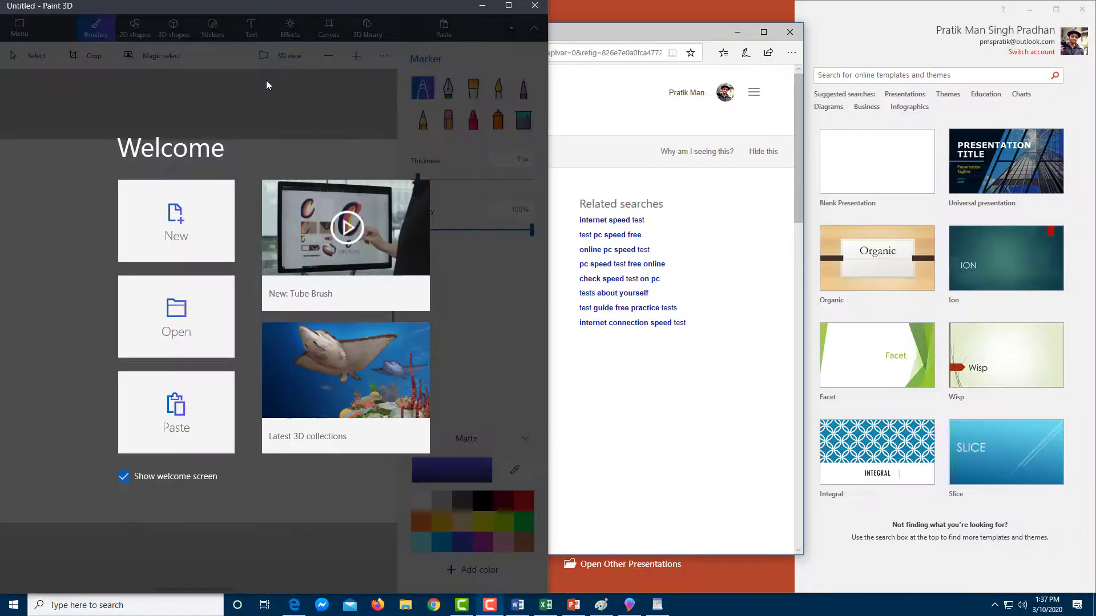